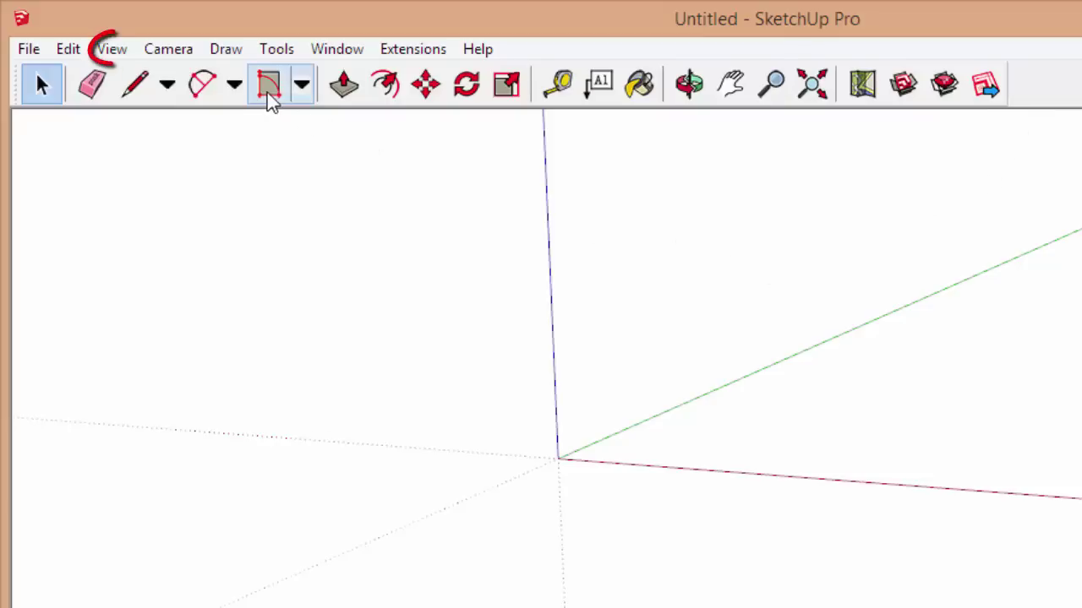
# - Check in the list of available toolbars that the Getting Started toolbar is enabled
pyautogui.click(114, 49)
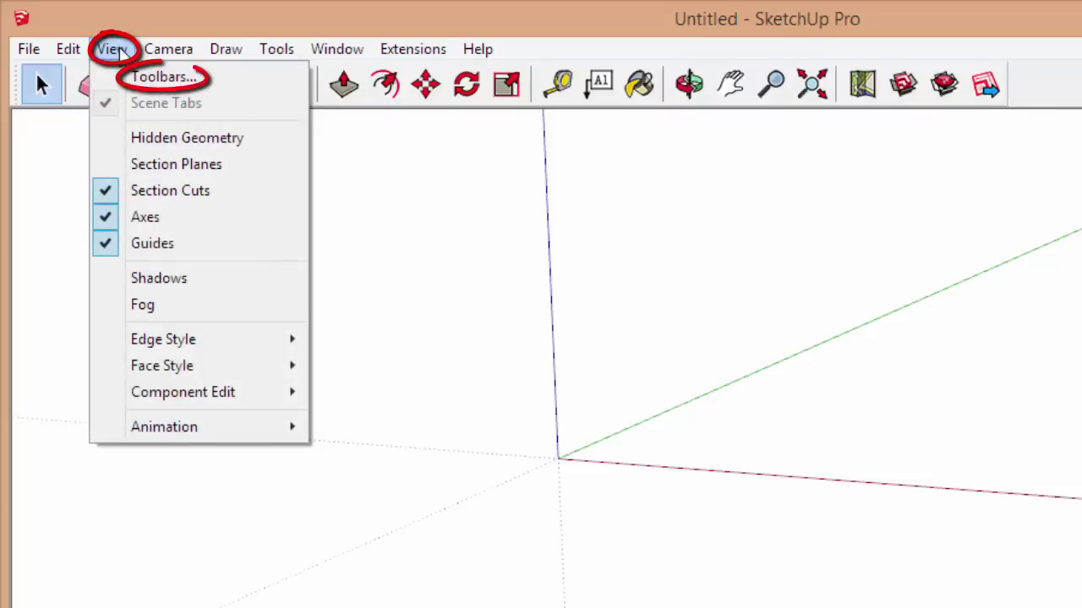
pyautogui.click(143, 77)
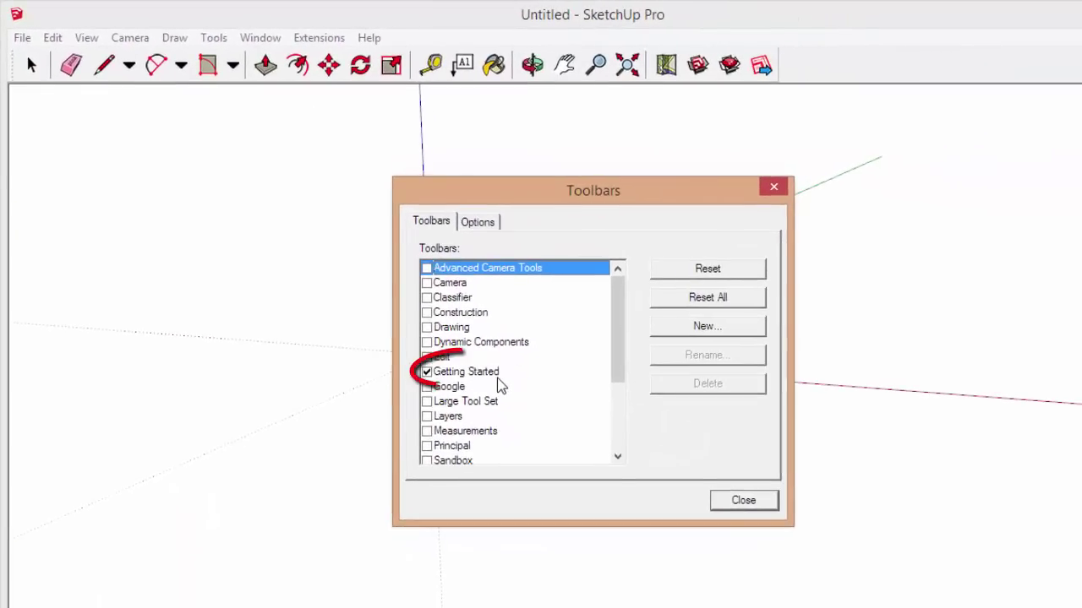
pyautogui.click(744, 501)
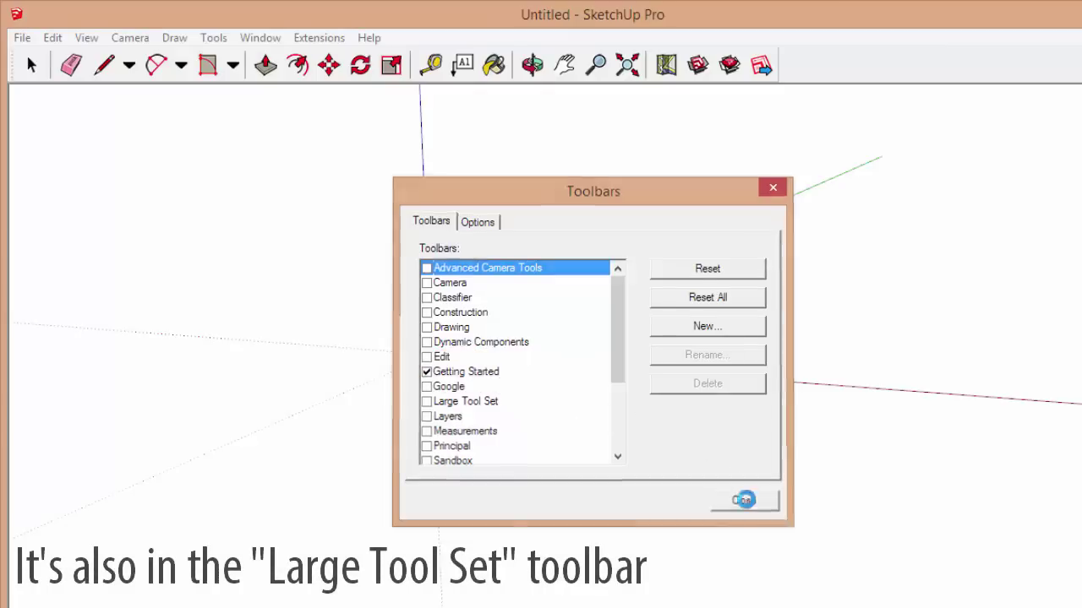
# - Draw a flat ground rectangle of about 3' 2 1/2" by 2' 4" near the origin with the Rotated Rectangle tool
pyautogui.click(233, 67)
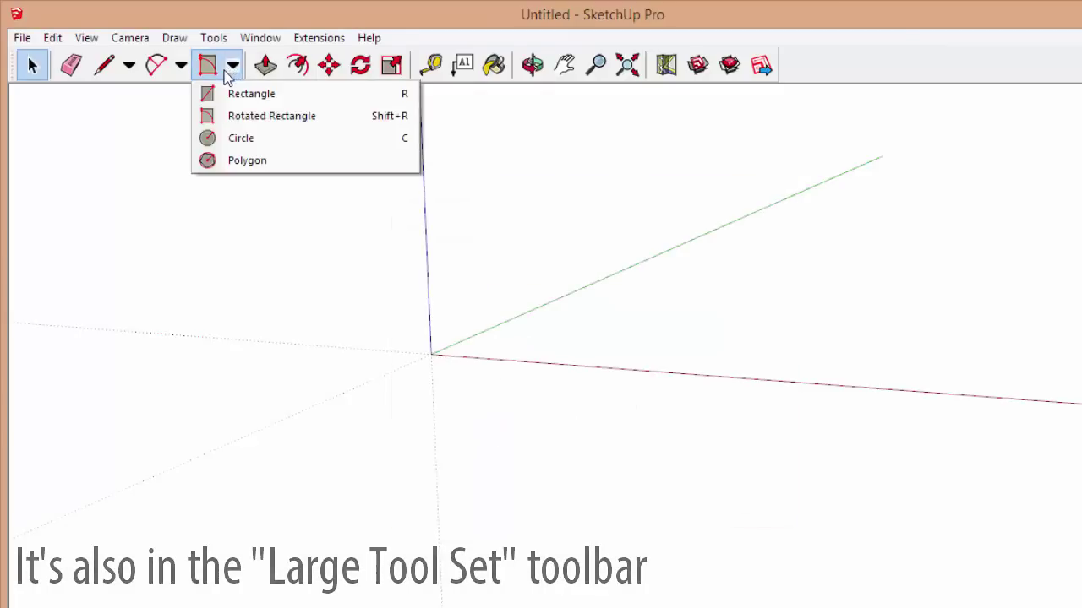
pyautogui.click(266, 117)
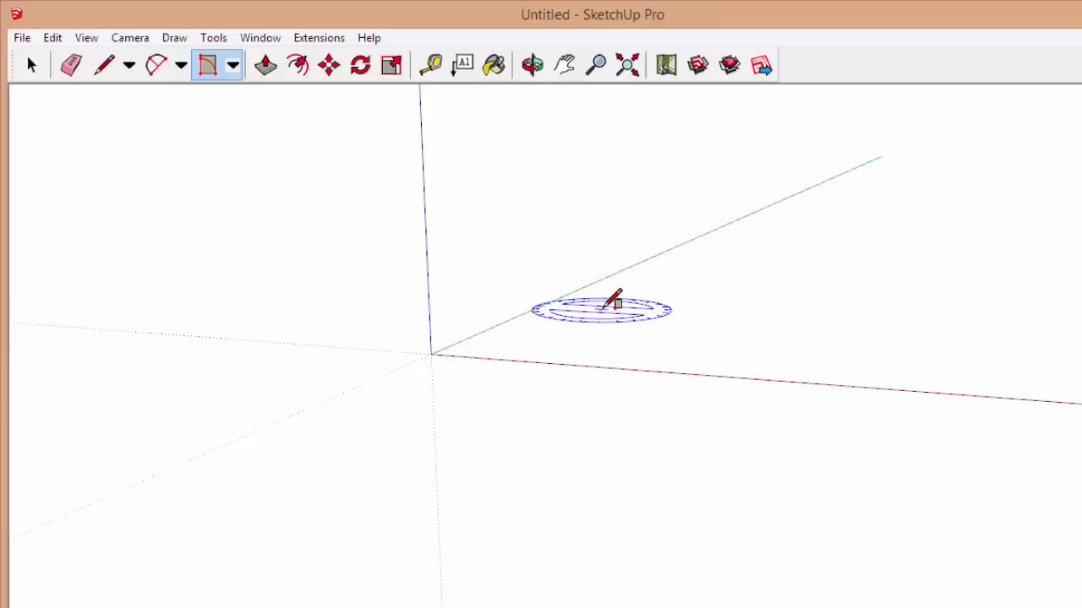
pyautogui.moveTo(576, 332)
pyautogui.mouseDown(button='middle')
pyautogui.moveTo(546, 374)
pyautogui.moveTo(562, 346)
pyautogui.mouseUp(button='middle')
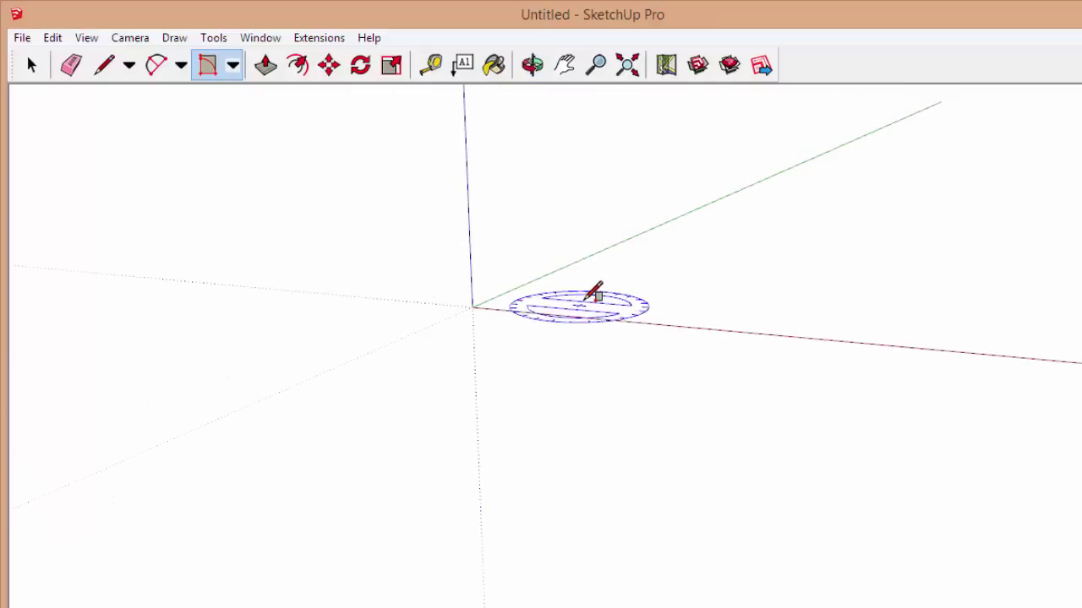
pyautogui.moveTo(598, 287); pyautogui.dragTo(452, 374, button='middle')
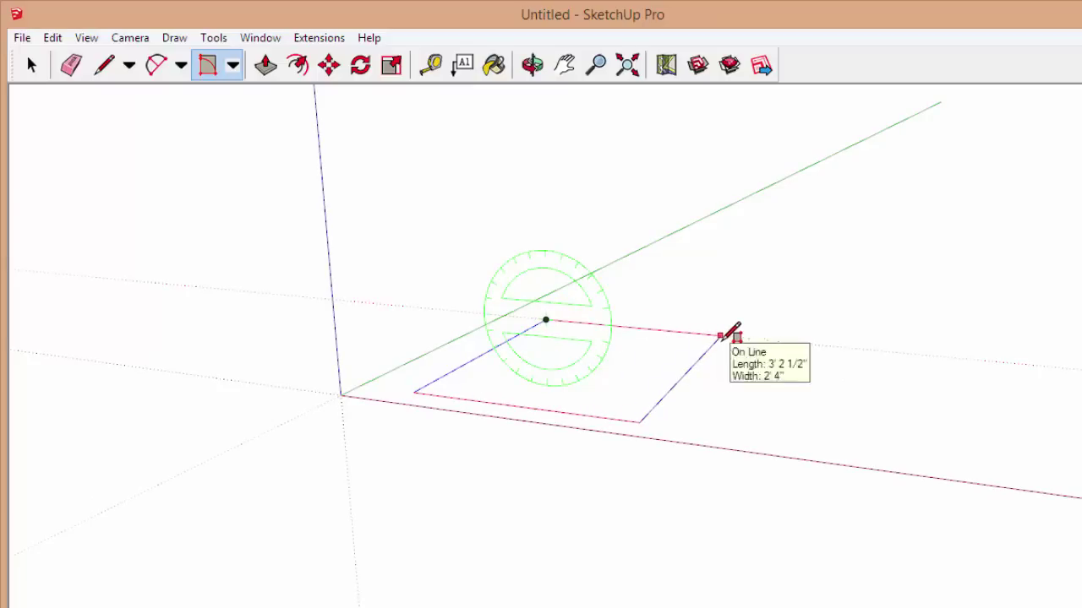
pyautogui.click(722, 338)
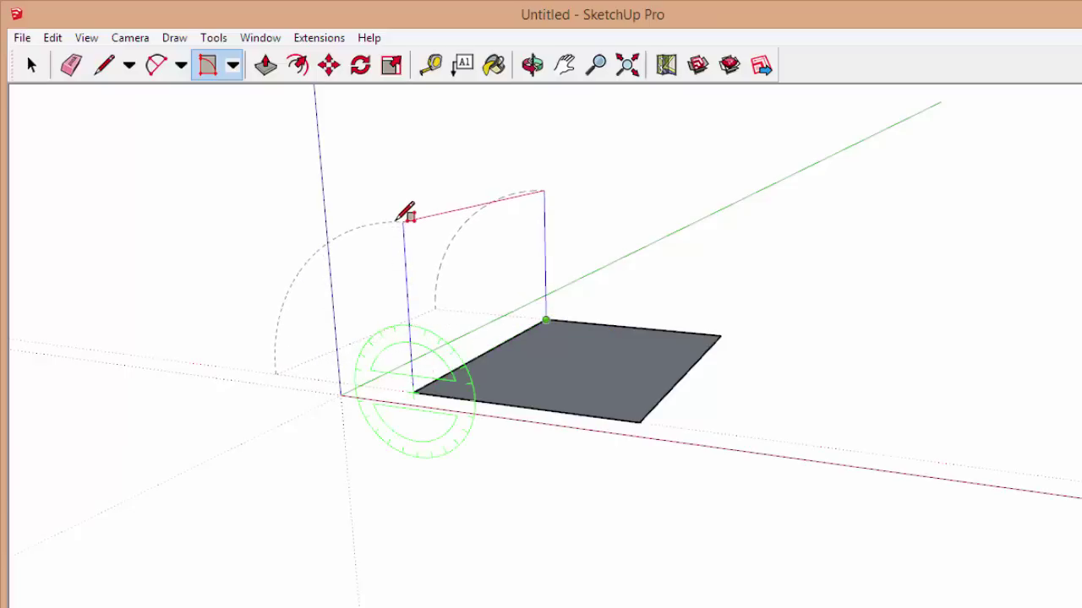
# - Form a wedge by adding a vertical rectangle on the ground rectangle's edge and a sloped rectangle from its upper edge to the opposite ground edge
pyautogui.click(407, 212)
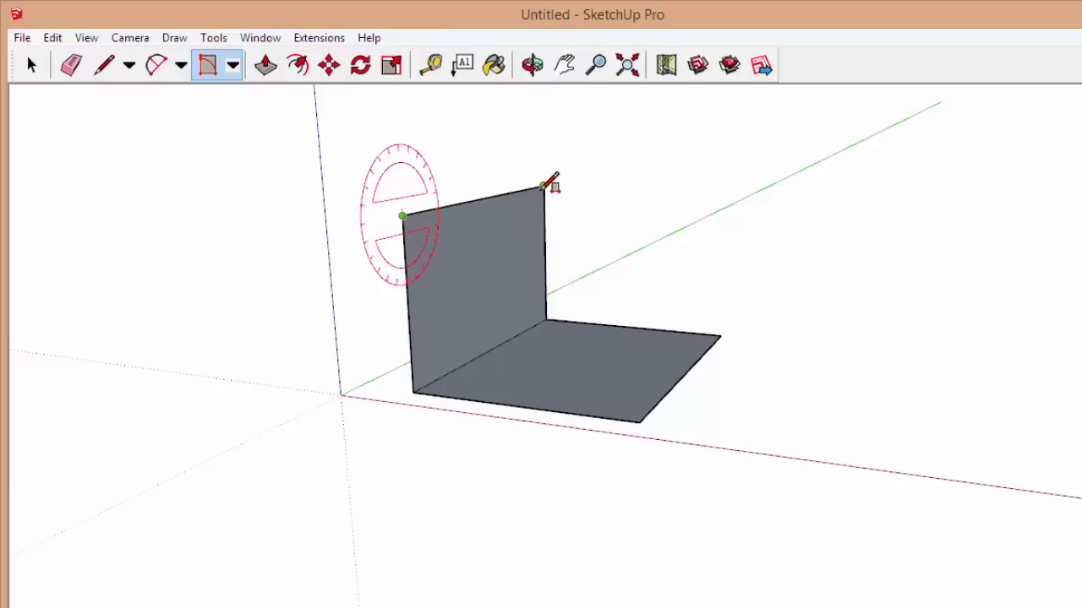
pyautogui.click(545, 185)
pyautogui.click(720, 335)
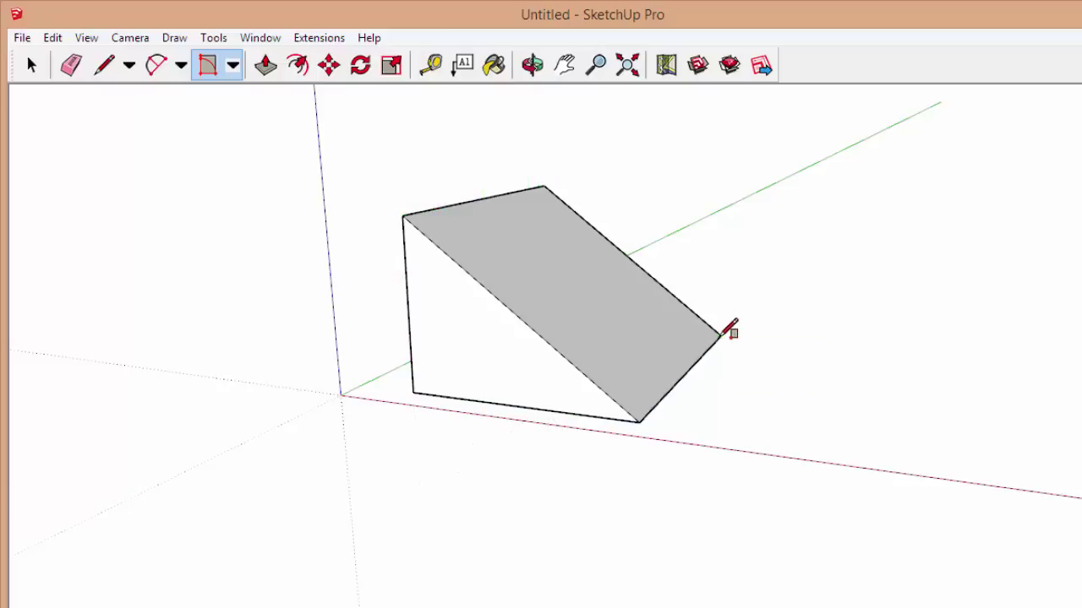
# - Draw a rectangle inclined at 45 degrees beside the wedge, about 3' 1 5/8" long and 2' 5 13/16" wide
pyautogui.moveTo(619, 293); pyautogui.dragTo(454, 333, button='middle')
pyautogui.scroll(-2, 311, 336)
pyautogui.scroll(-3, 311, 336)
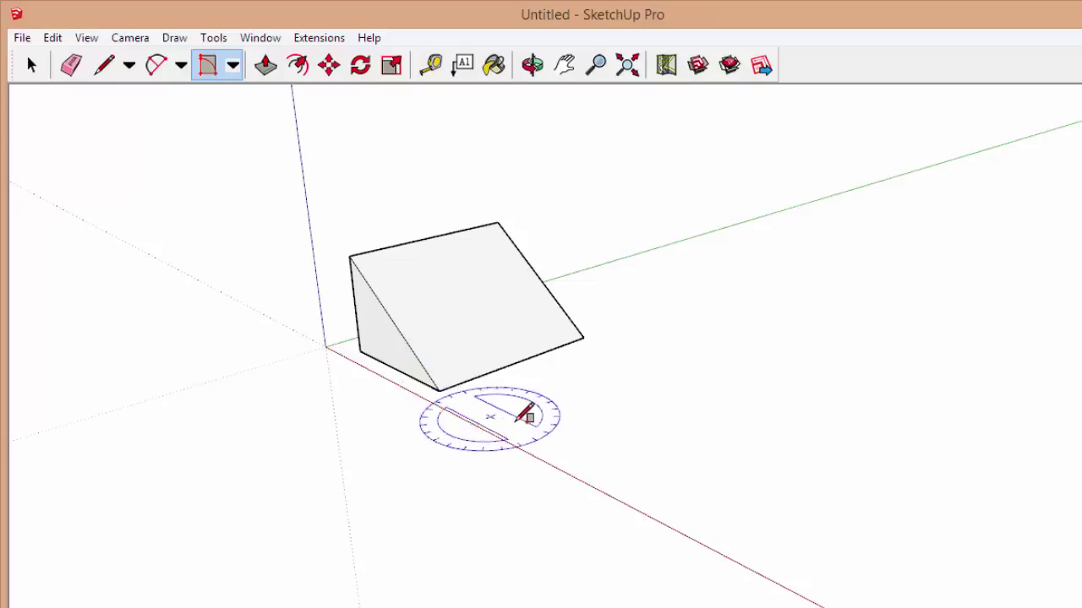
pyautogui.click(518, 427)
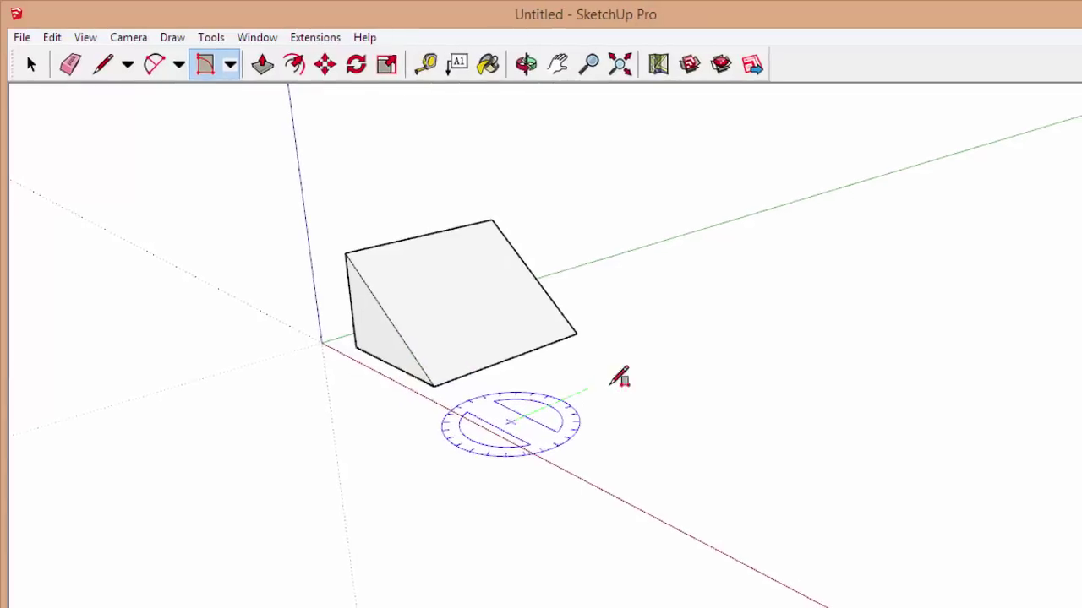
pyautogui.click(628, 338)
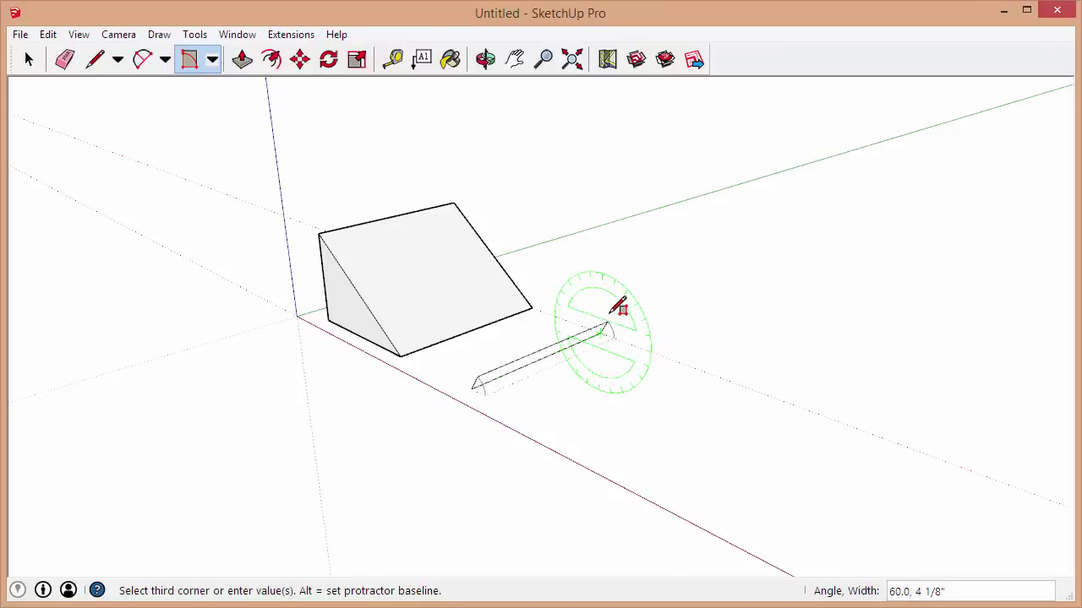
pyautogui.moveTo(611, 199); pyautogui.dragTo(718, 174, button='middle')
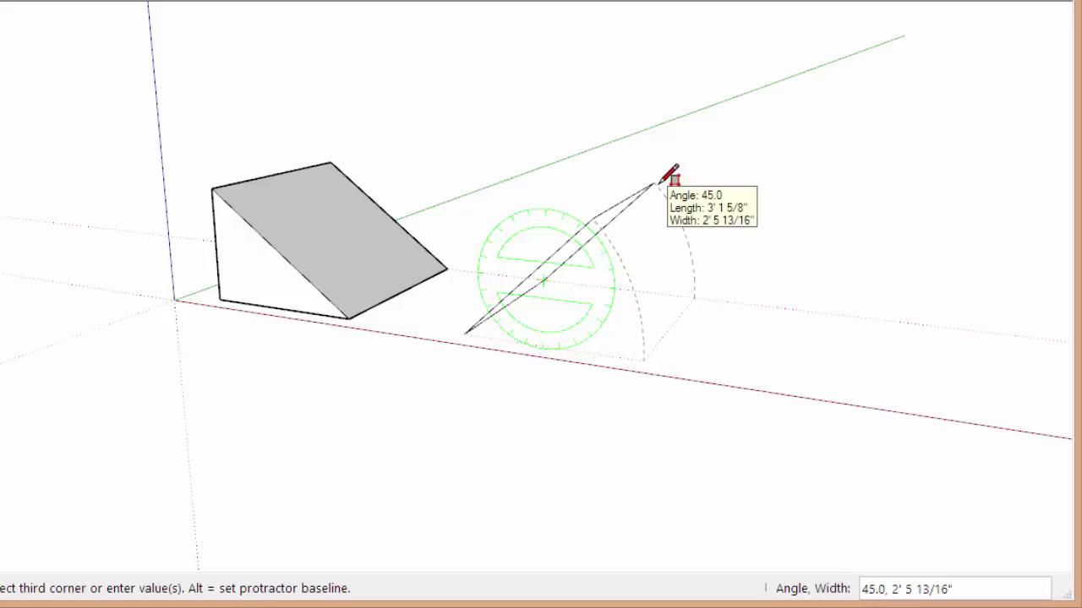
pyautogui.click(661, 182)
# - Draw a vertical rectangle from the inclined rectangle's upper edge down to the level of its lowest corner
pyautogui.moveTo(668, 175); pyautogui.dragTo(567, 212, button='middle')
pyautogui.click(560, 219)
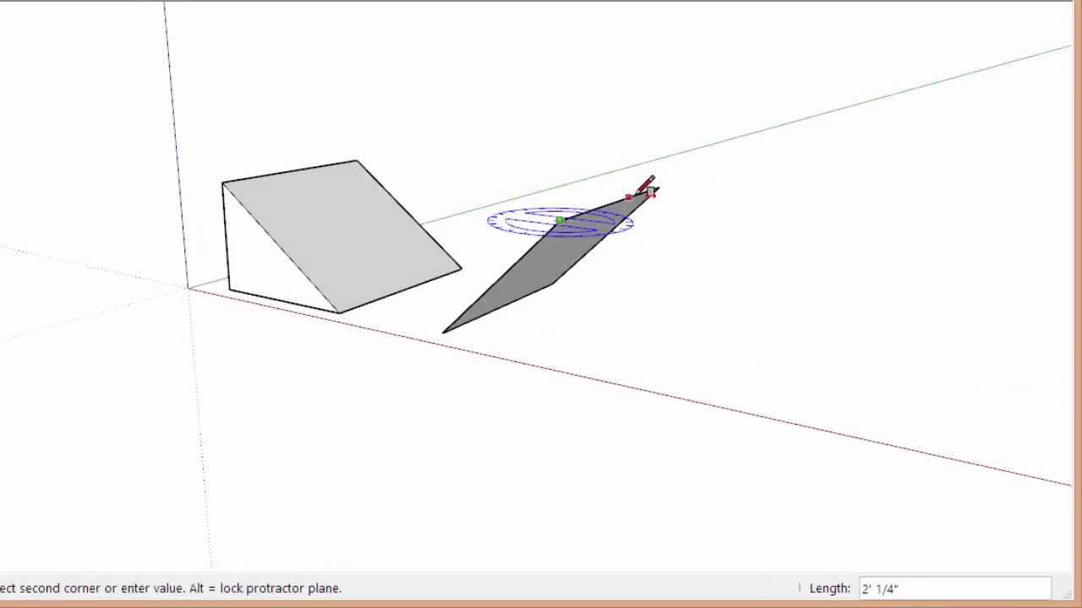
pyautogui.click(660, 185)
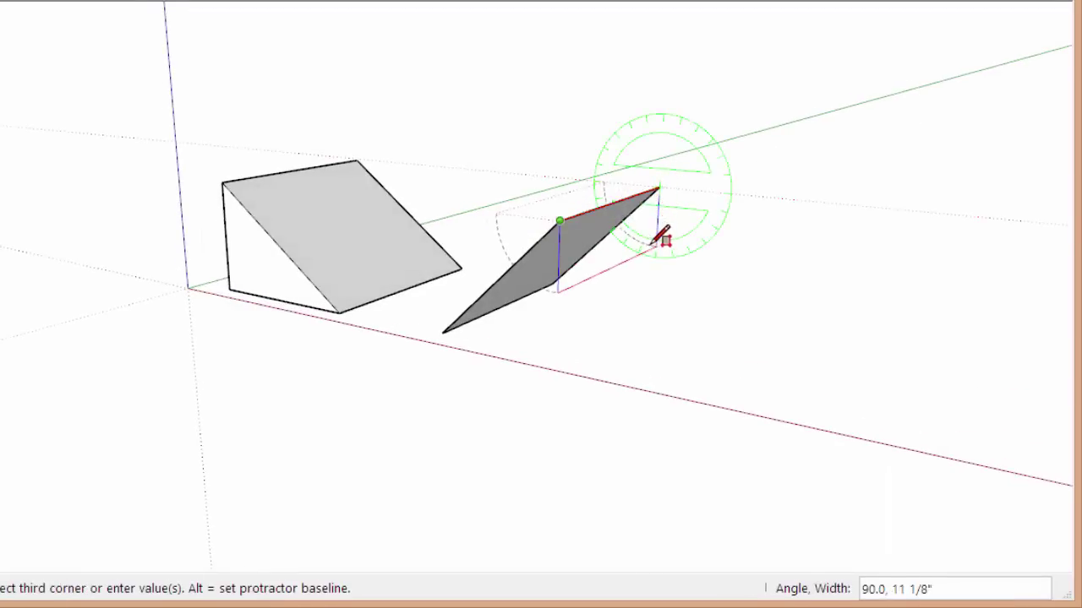
pyautogui.moveTo(657, 291)
pyautogui.mouseDown(button='middle')
pyautogui.moveTo(724, 275)
pyautogui.moveTo(749, 307)
pyautogui.moveTo(745, 268)
pyautogui.moveTo(769, 295)
pyautogui.mouseUp(button='middle')
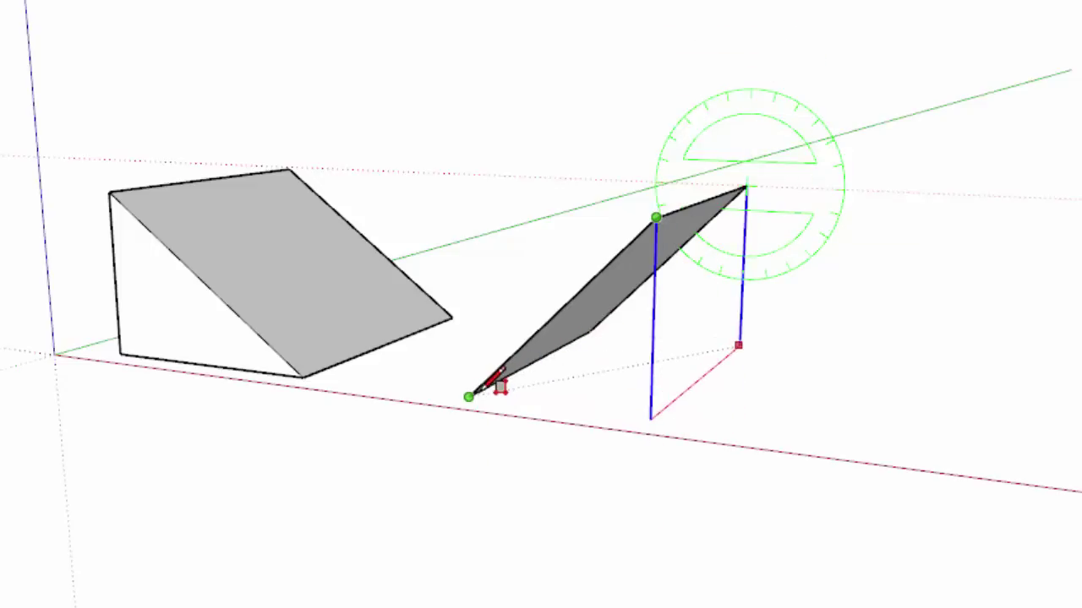
pyautogui.click(489, 387)
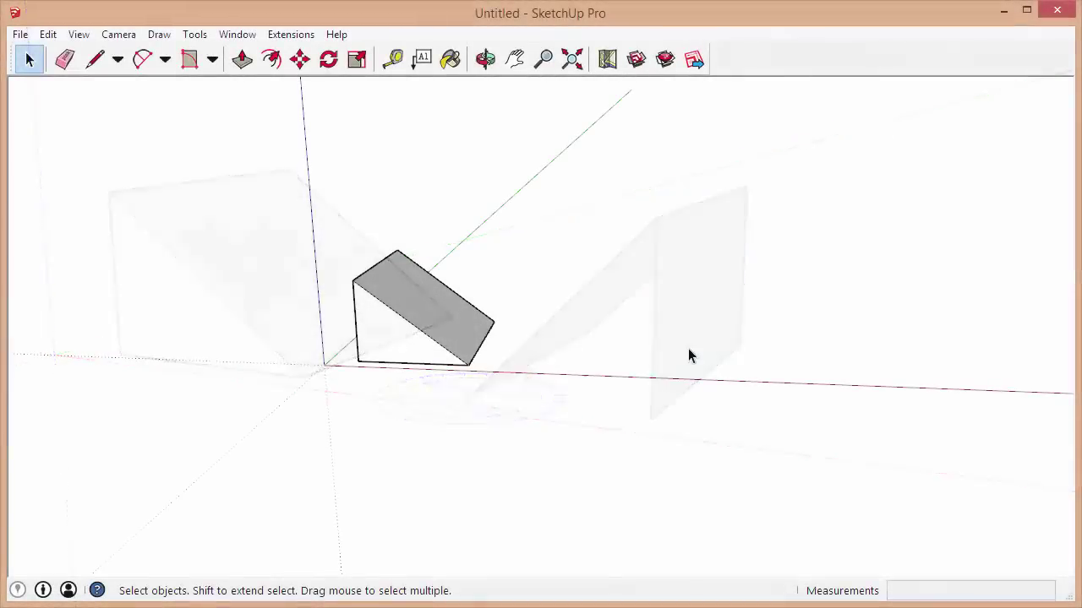
# - Draw a flat ground rectangle of about 3' 2 1/2" by 3' 5 3/16" beside the wedge, starting in line with its front corner
pyautogui.click(191, 61)
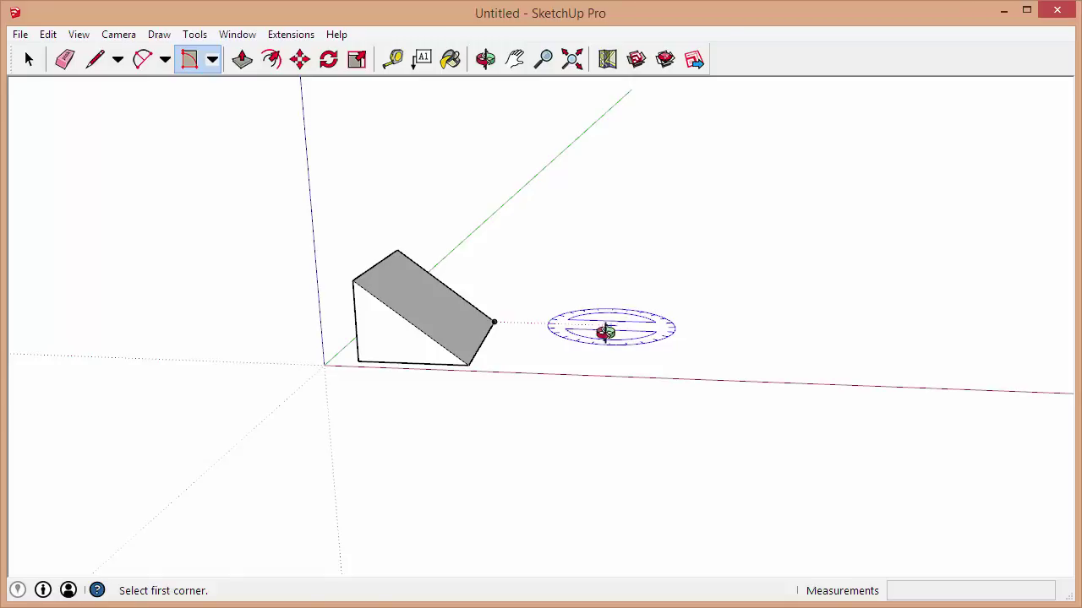
pyautogui.moveTo(606, 329); pyautogui.dragTo(526, 436, button='middle')
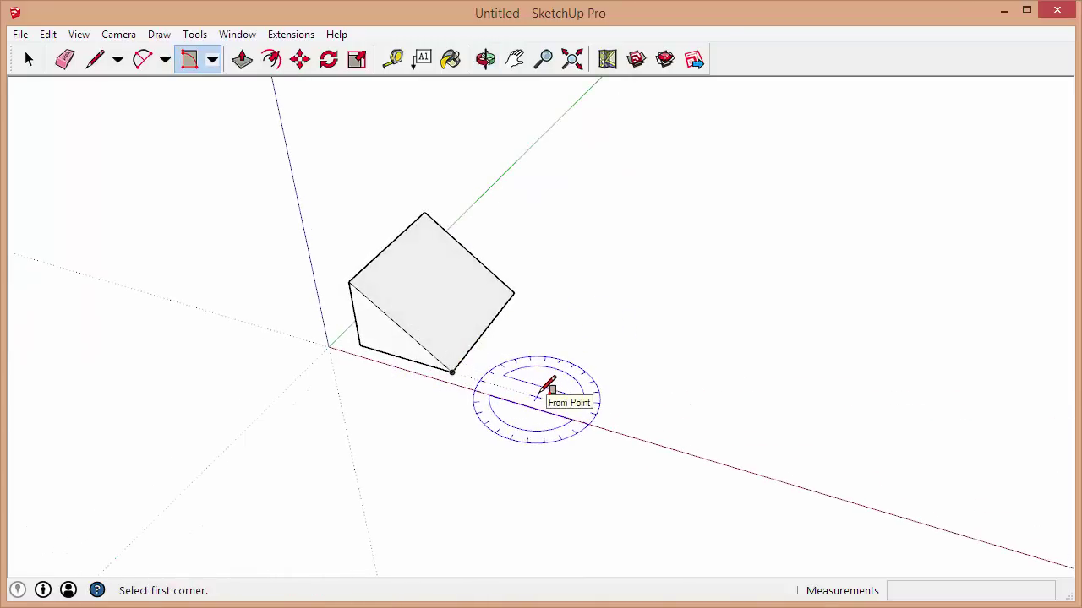
pyautogui.click(589, 313)
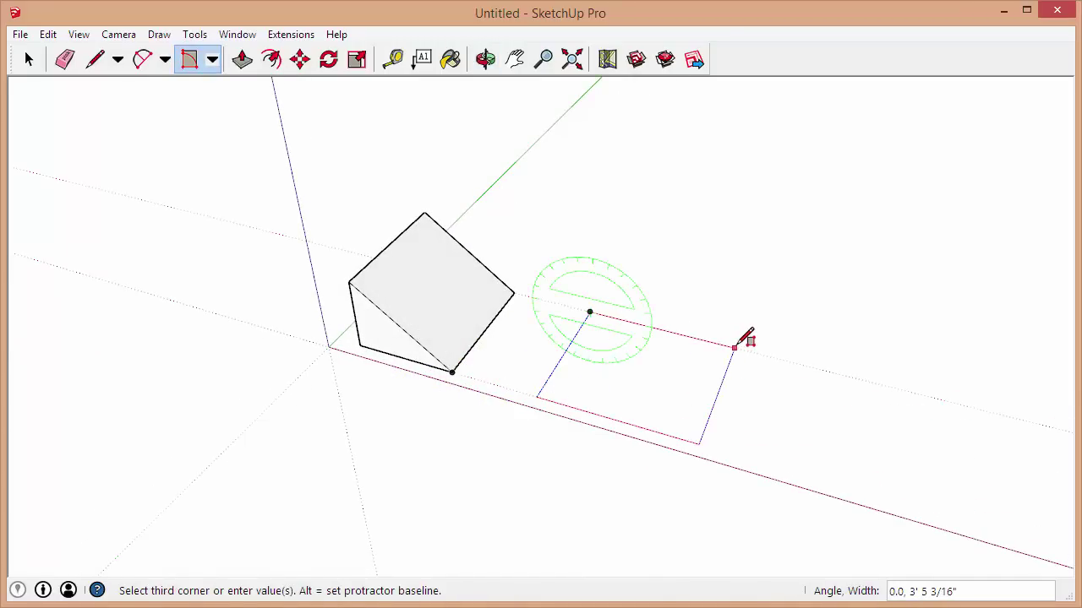
pyautogui.click(734, 347)
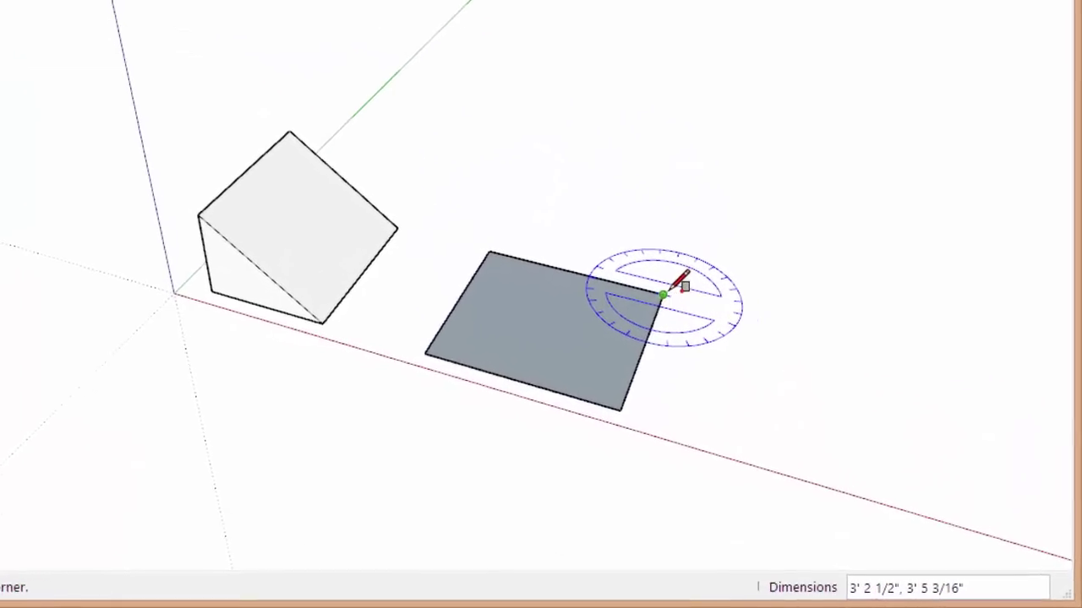
# - Resize the new ground rectangle to 5" by 3" as a trial and finally to 3' by 4'
pyautogui.click(691, 315)
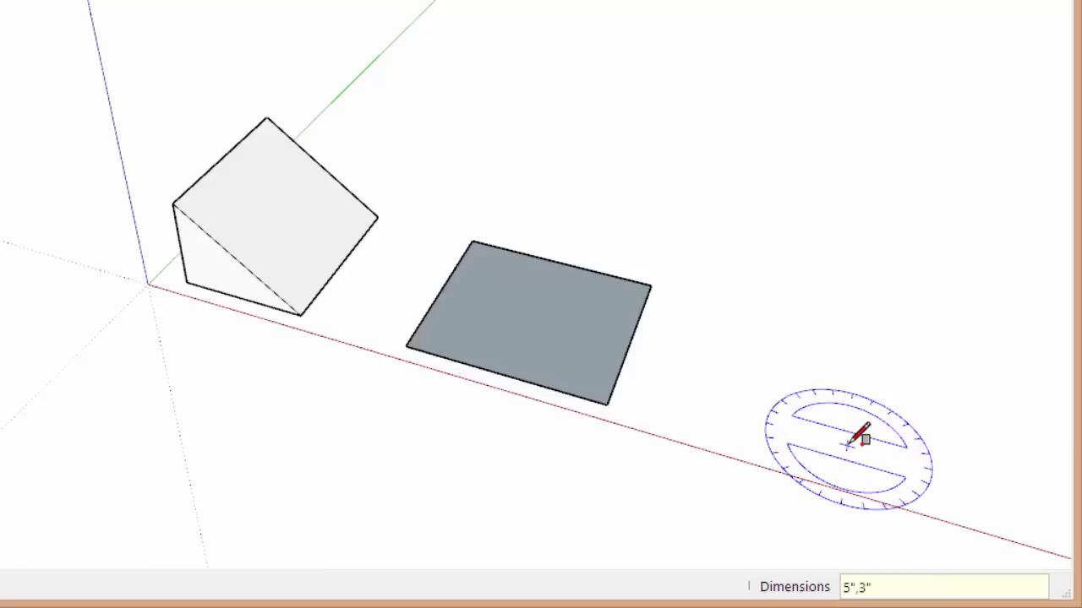
pyautogui.press('Return')
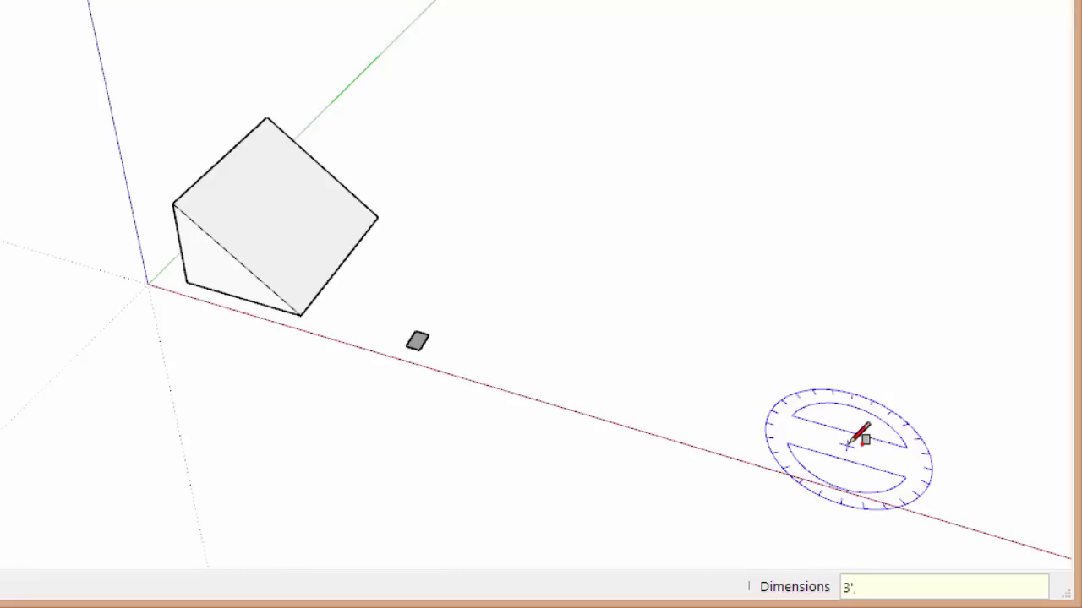
pyautogui.press('Return')
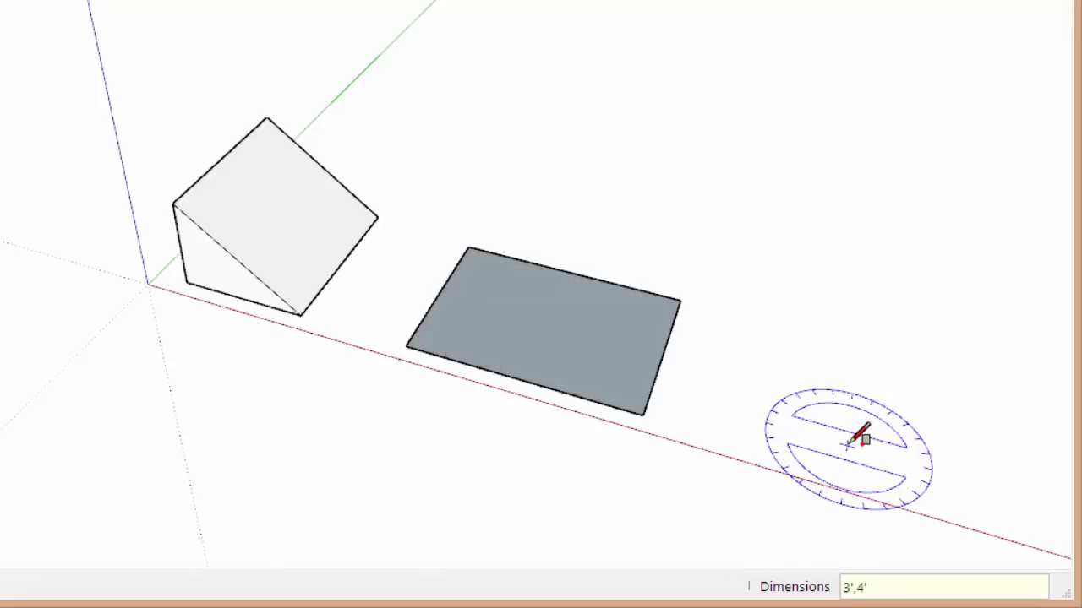
# - Draw a rectangle on the 3' edge of the ground rectangle nearest the wedge, at an angle of 63 degrees with a width of 4'
pyautogui.scroll(3, 777, 399)
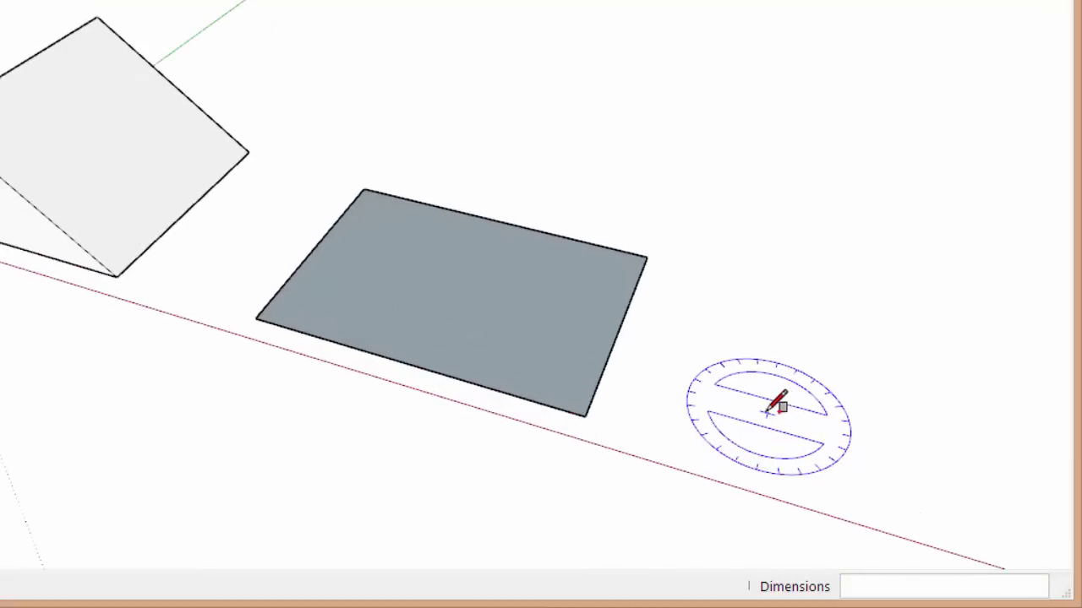
pyautogui.moveTo(647, 394); pyautogui.dragTo(657, 345, button='middle')
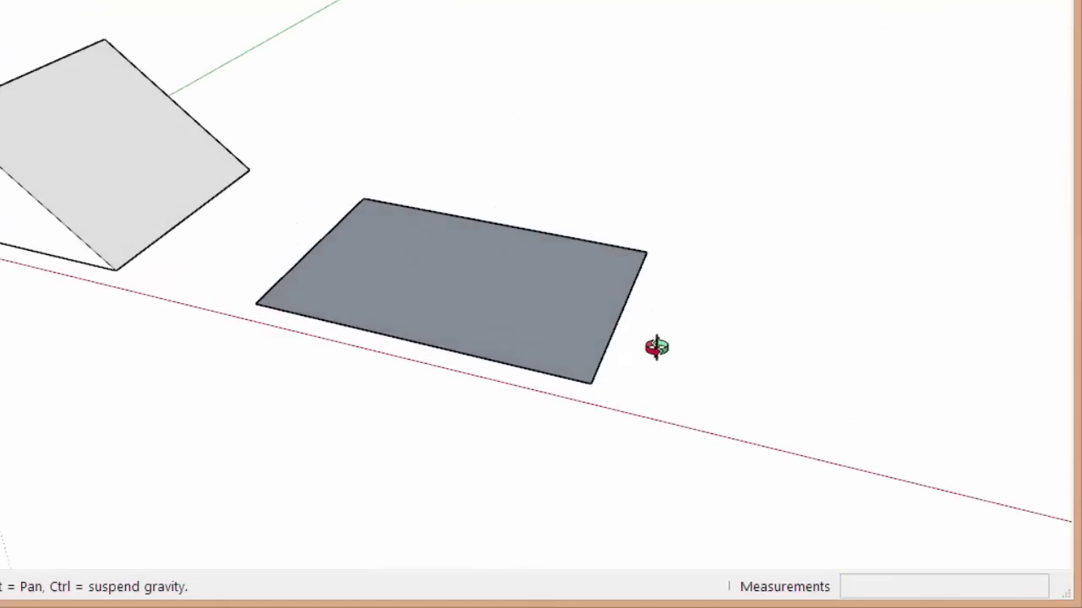
pyautogui.scroll(-2, 667, 344)
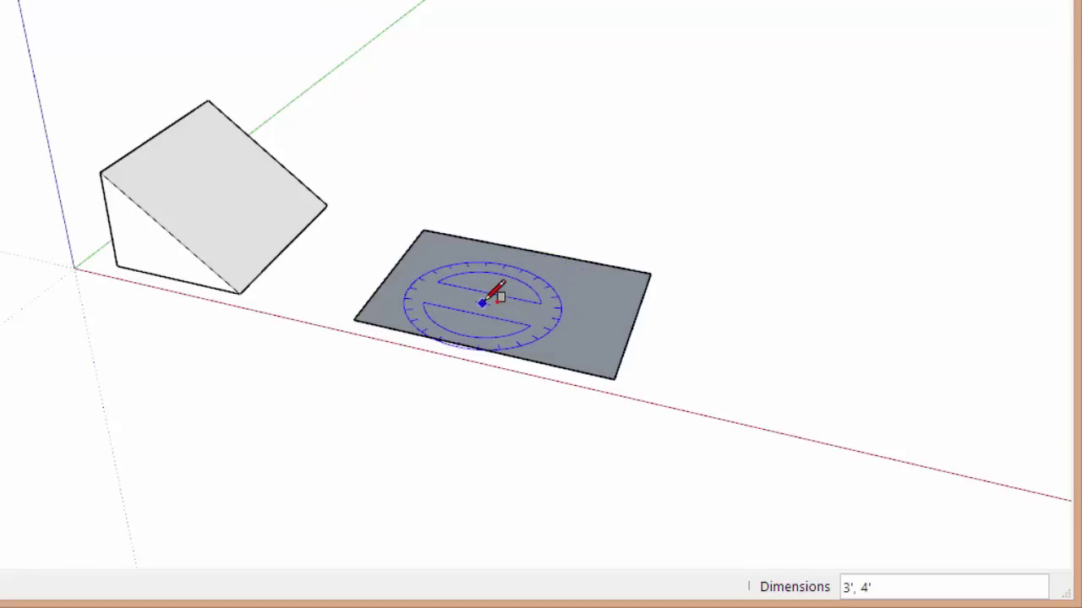
pyautogui.click(353, 320)
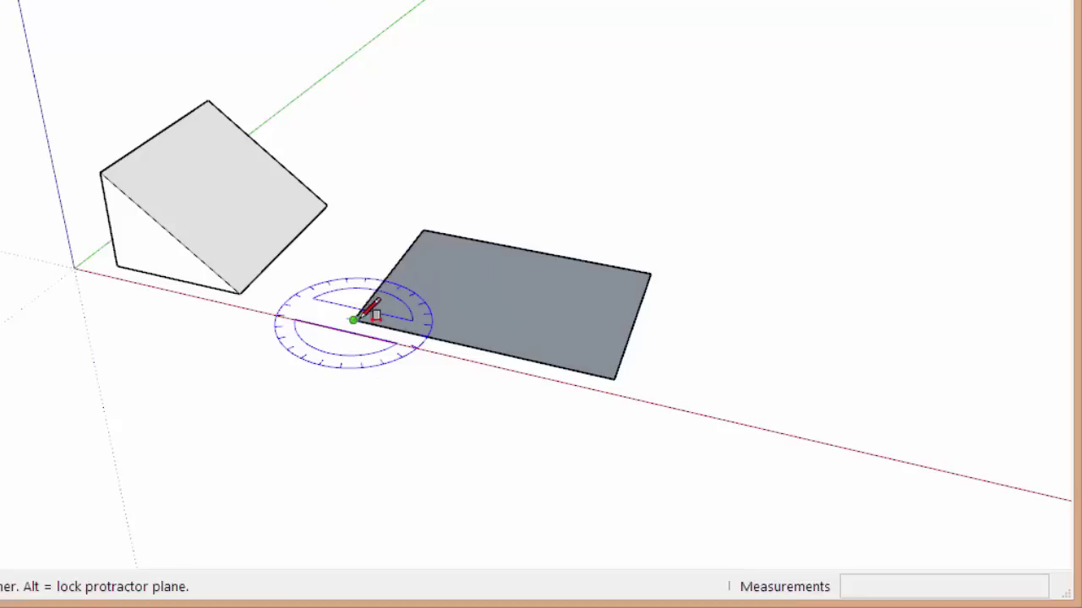
pyautogui.click(425, 230)
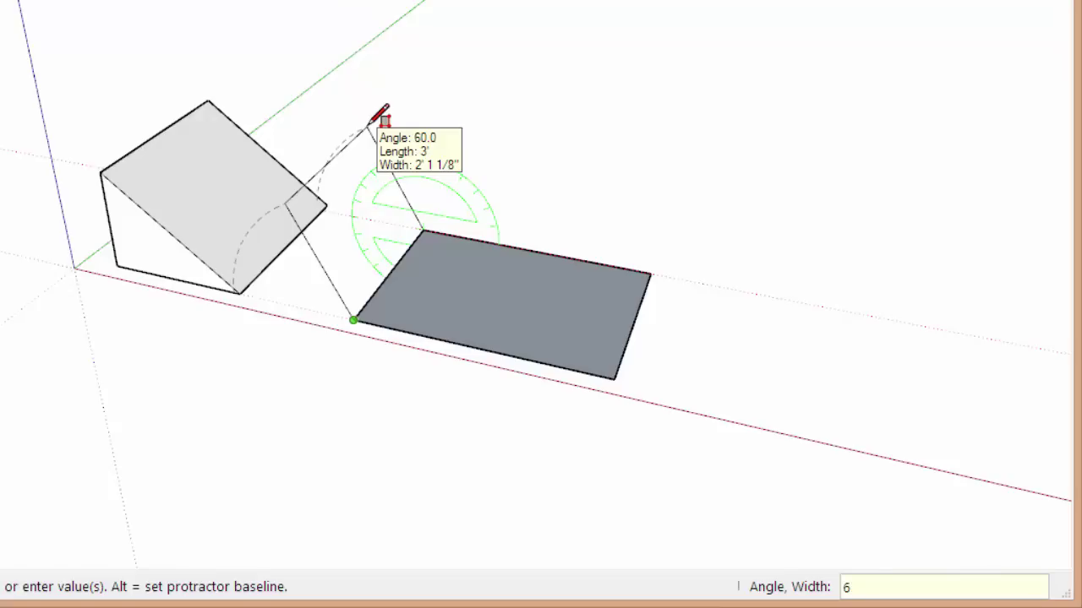
pyautogui.write("3', ")
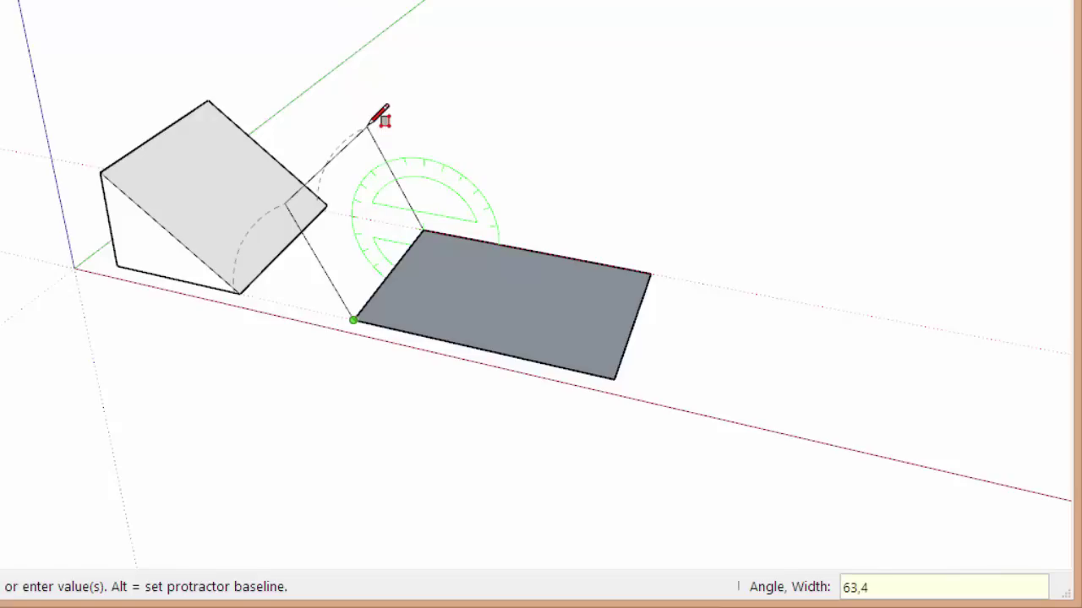
pyautogui.write("4'")
pyautogui.press('Return')
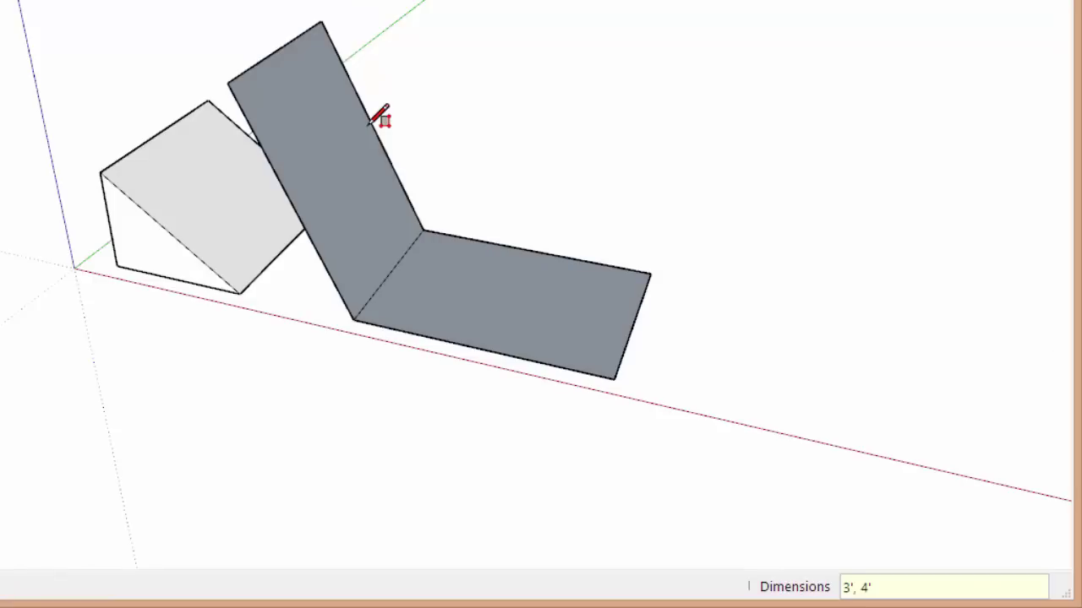
pyautogui.moveTo(431, 183); pyautogui.dragTo(382, 183, button='middle')
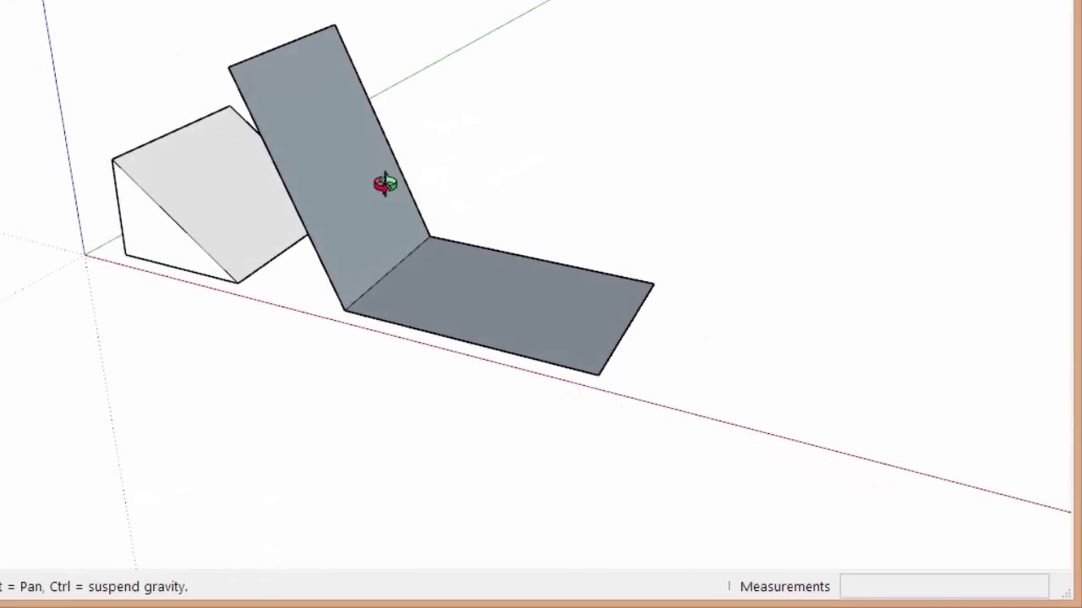
pyautogui.scroll(-6, 222, 189)
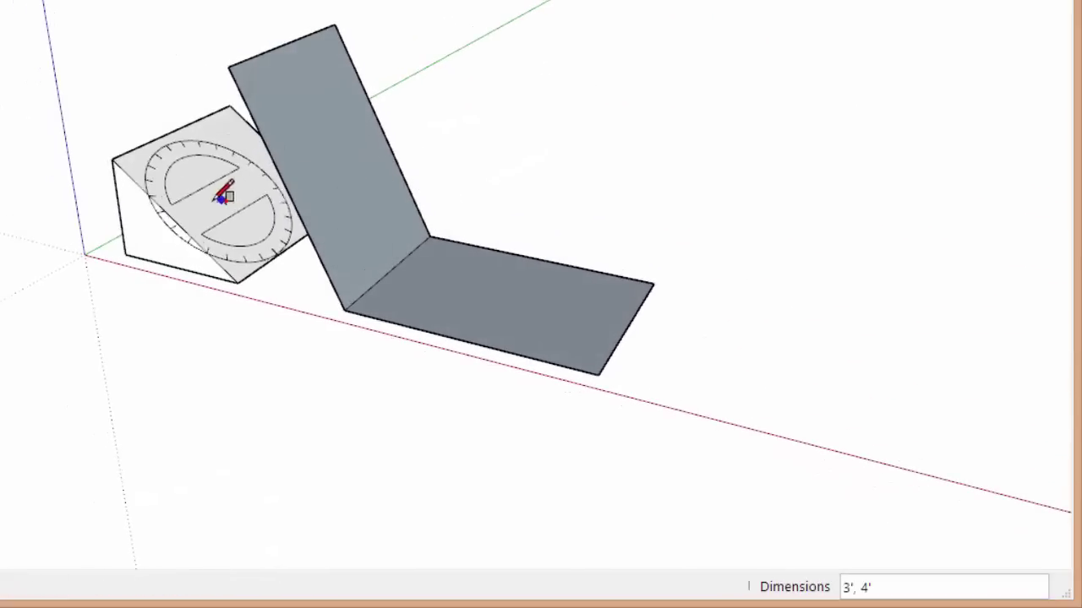
pyautogui.scroll(5, 414, 258)
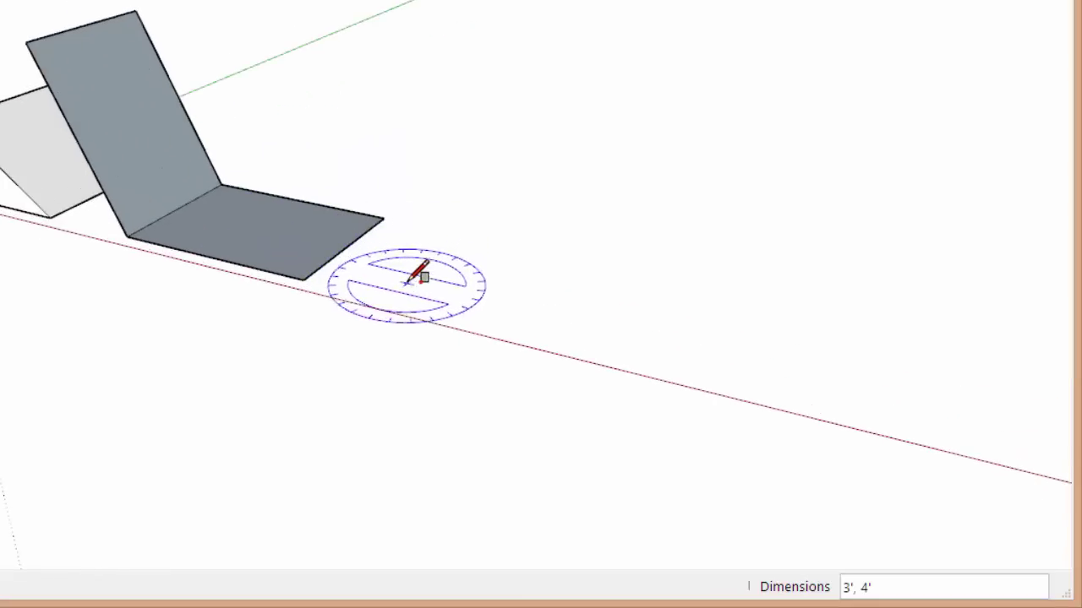
# - Draw a freestanding angled rectangle beside the 3' by 4' ground rectangle, with its first edge at 45 degrees and about 1' 11 1/4" long
pyautogui.scroll(3, 150, 222)
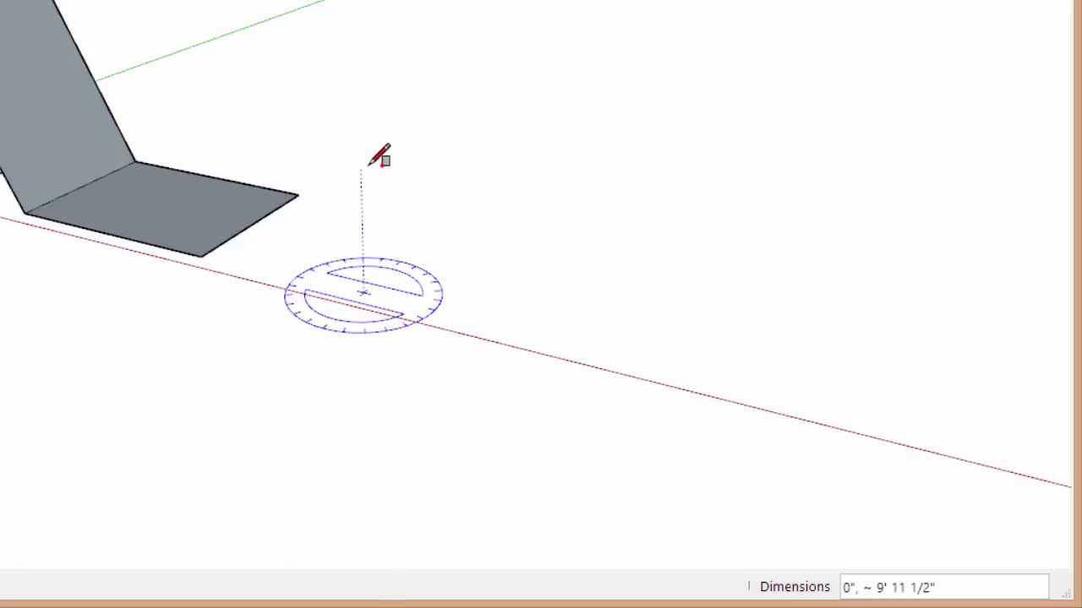
pyautogui.moveTo(369, 165); pyautogui.dragTo(287, 363)
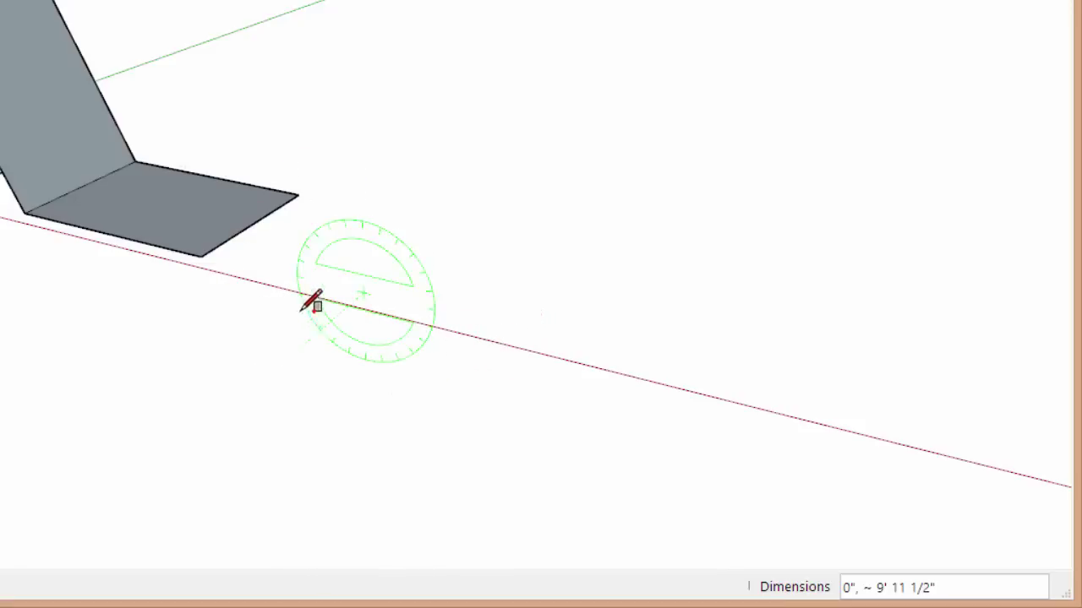
pyautogui.moveTo(302, 310); pyautogui.dragTo(358, 191)
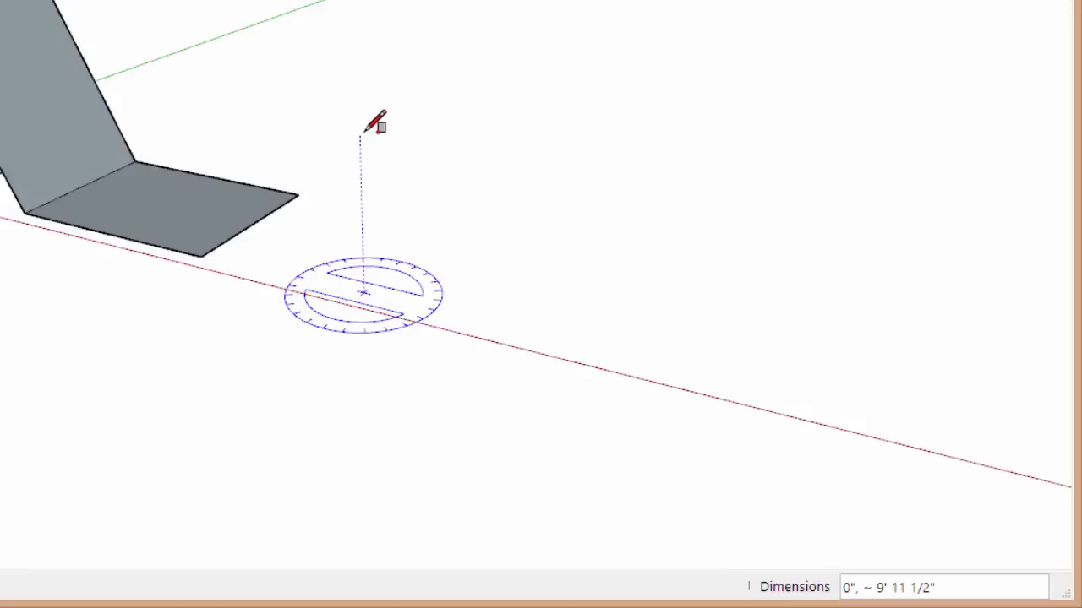
pyautogui.moveTo(364, 133); pyautogui.dragTo(365, 131)
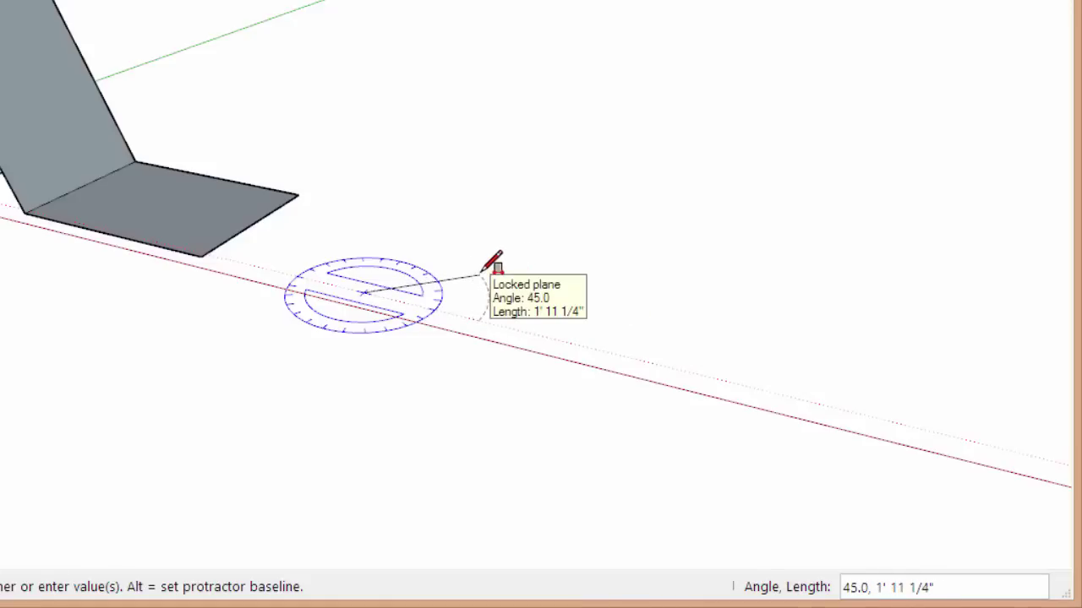
pyautogui.click(481, 273)
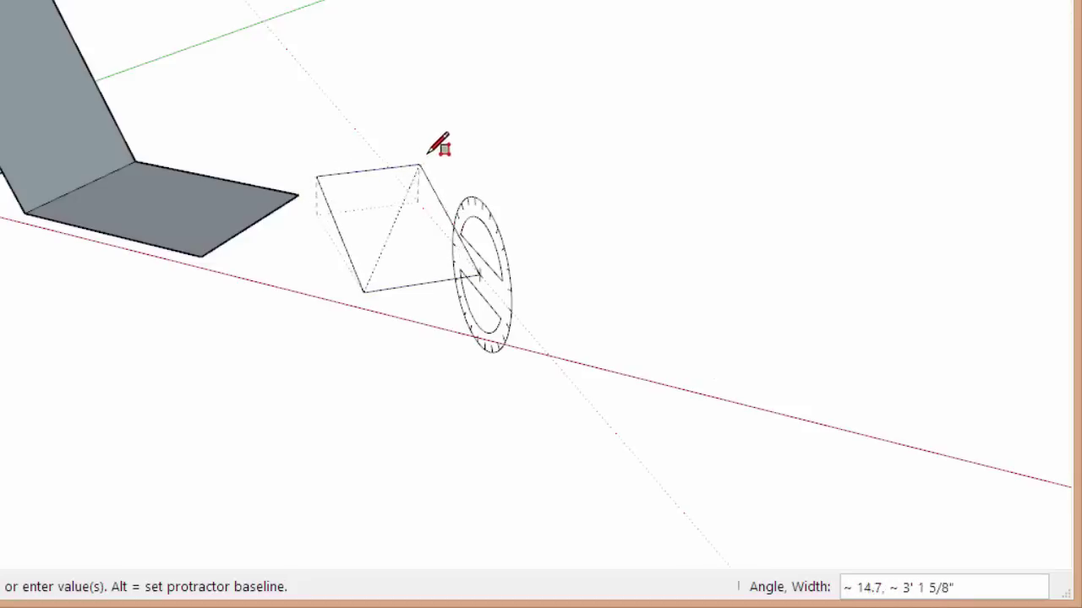
pyautogui.click(447, 137)
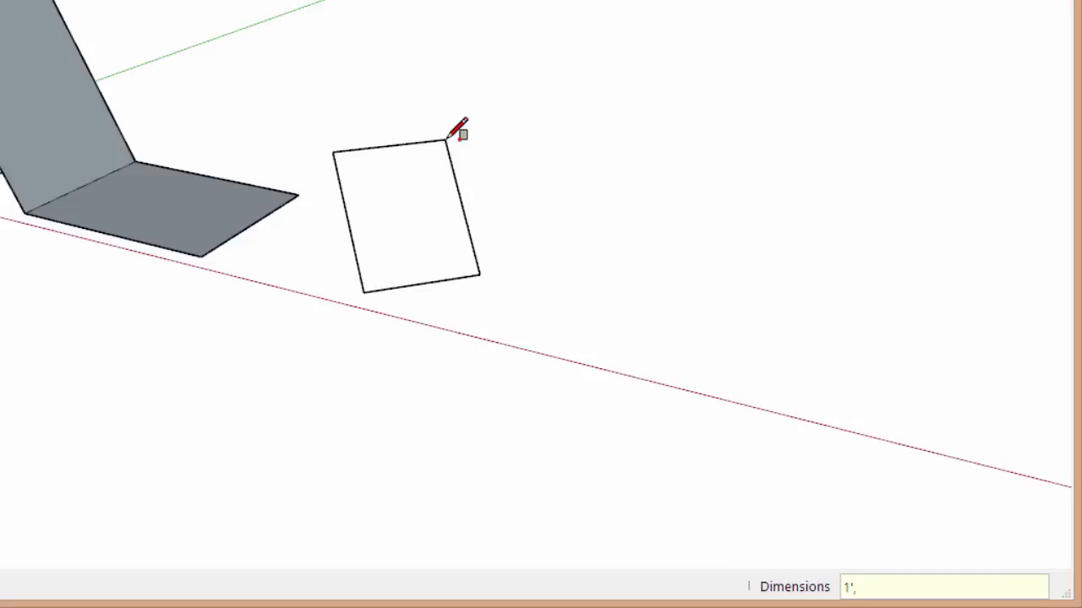
# - Resize the new freestanding rectangle to 1' by 1'
pyautogui.press('Return')
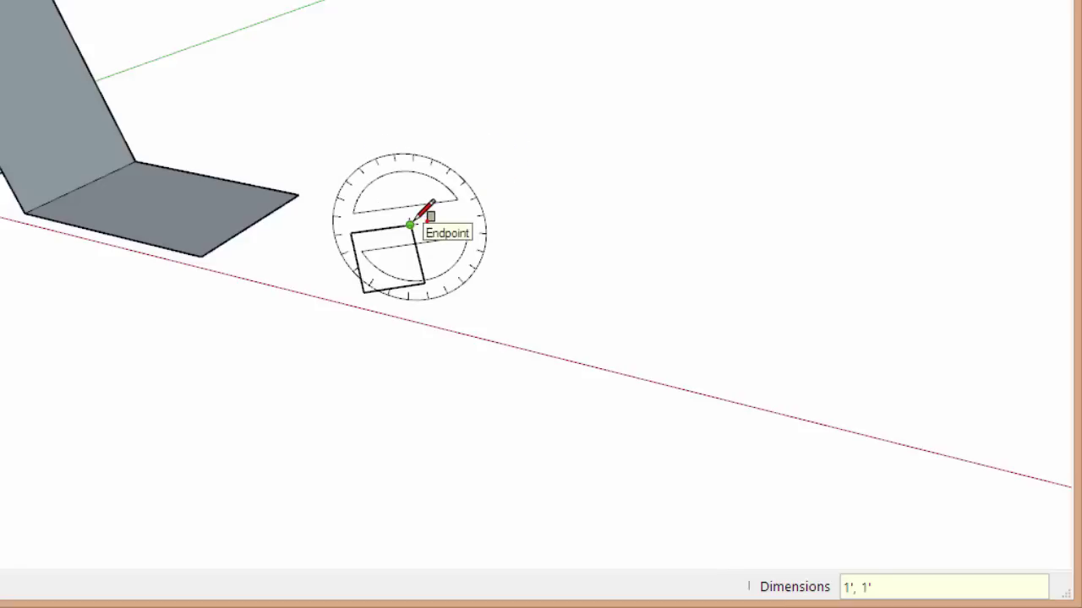
pyautogui.scroll(5, 414, 221)
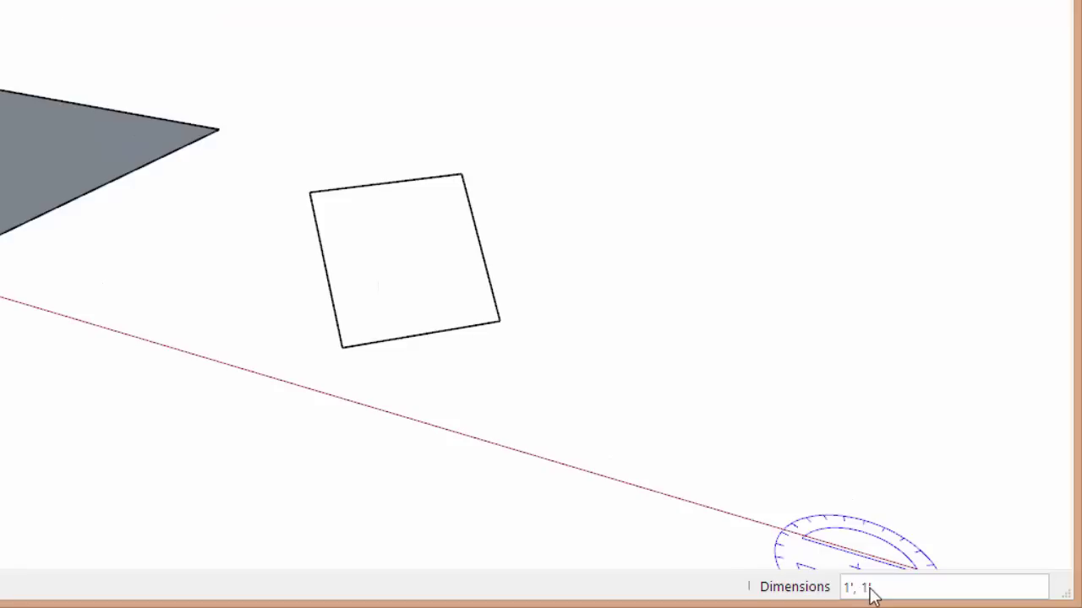
pyautogui.scroll(-4, 490, 316)
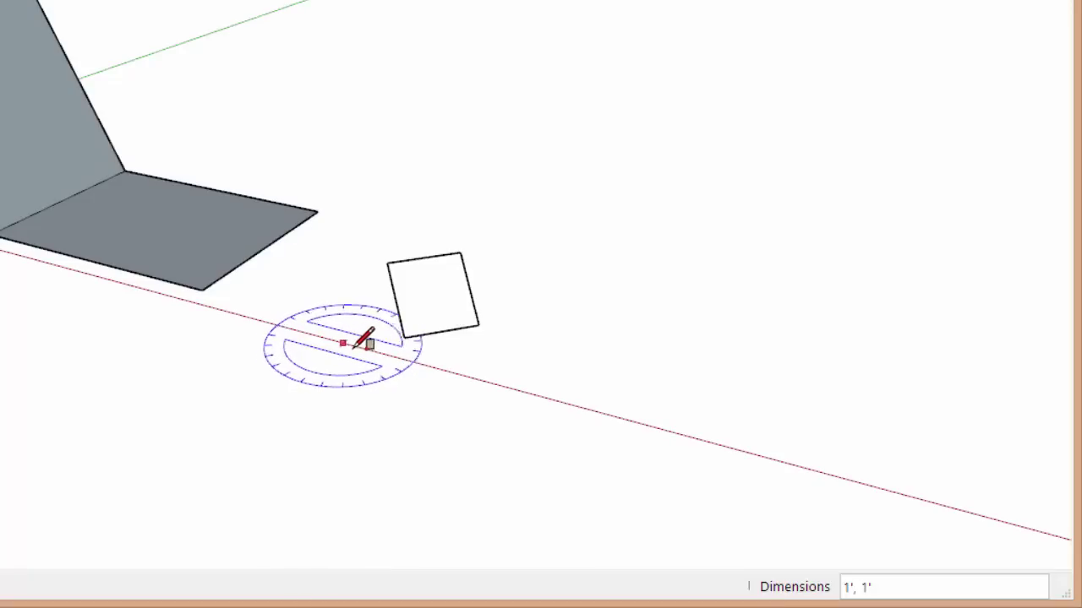
# - Draw an inclined rectangle on the ground rectangle's edge farthest from the origin, sloping back over the ground rectangle
pyautogui.press('Up')
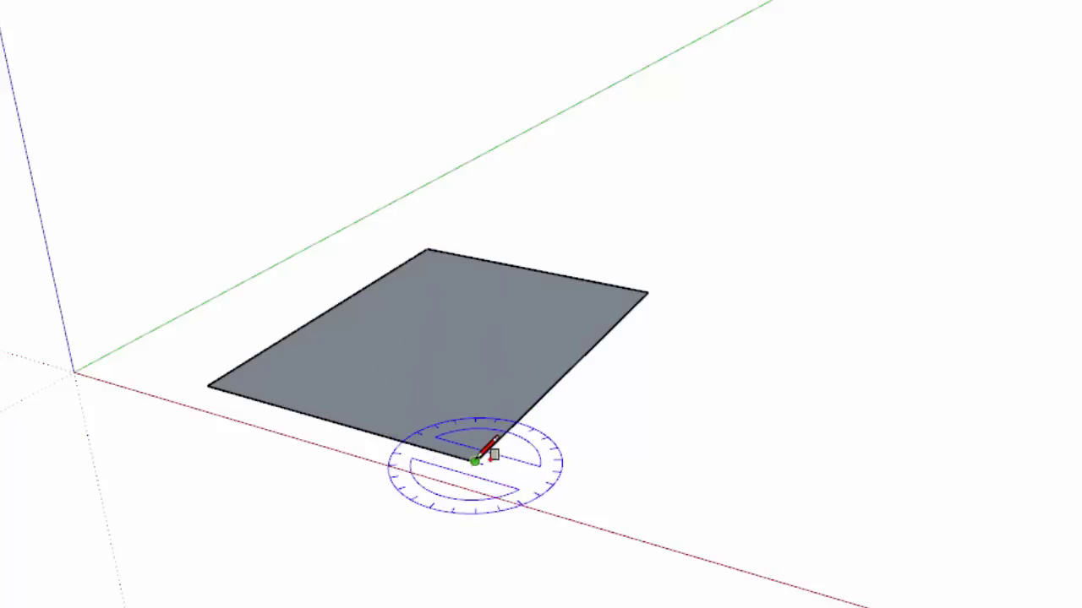
pyautogui.click(648, 293)
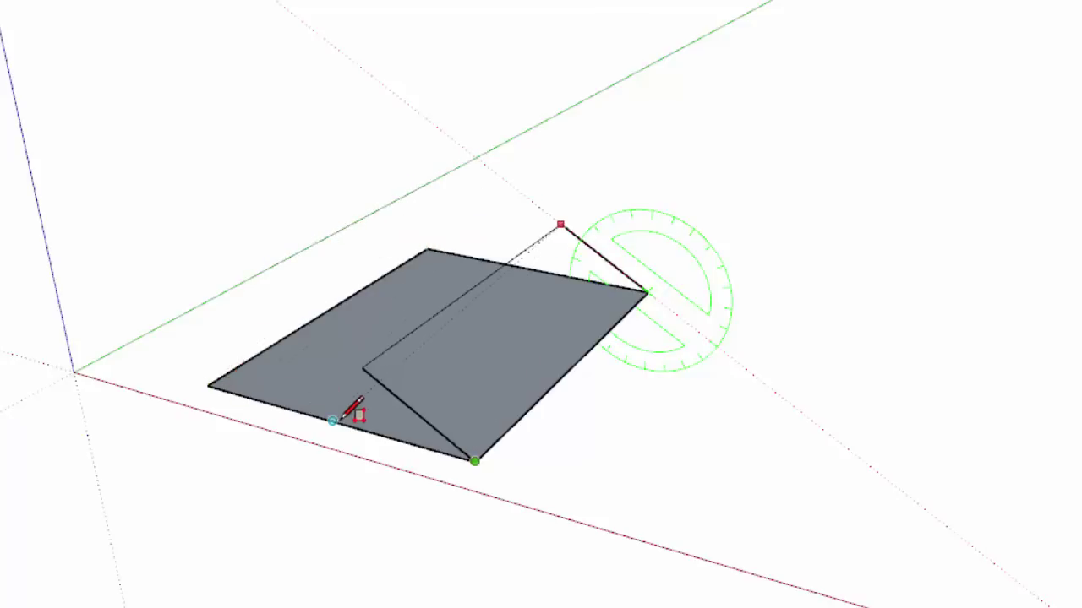
pyautogui.click(225, 383)
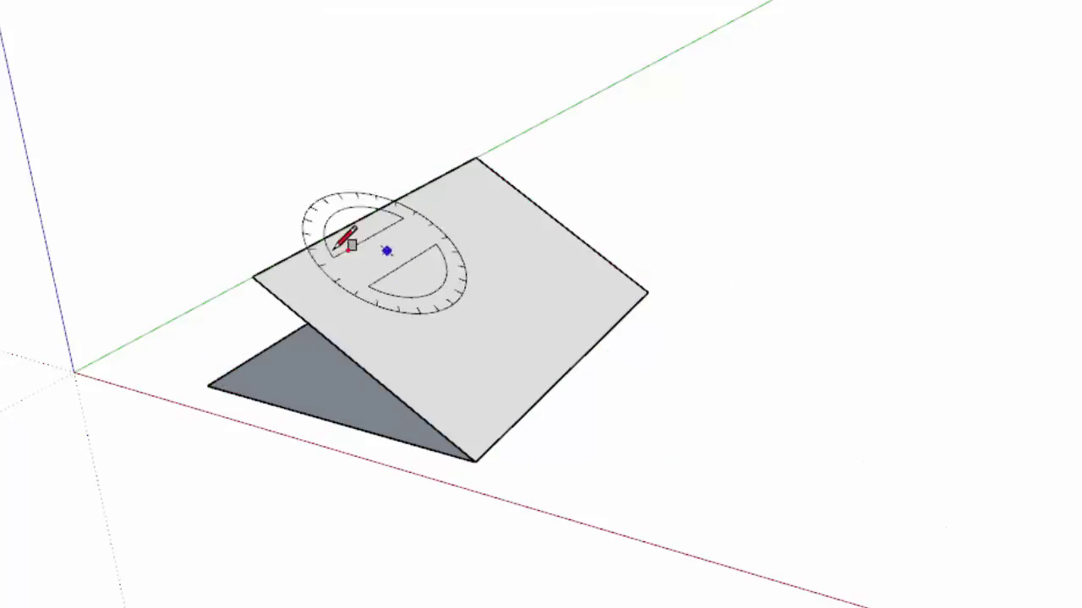
# - Draw a second inclined rectangle along the ground rectangle's opposite edge, resetting the protractor's angle baseline for its first edge
pyautogui.moveTo(301, 357); pyautogui.dragTo(795, 374, button='middle')
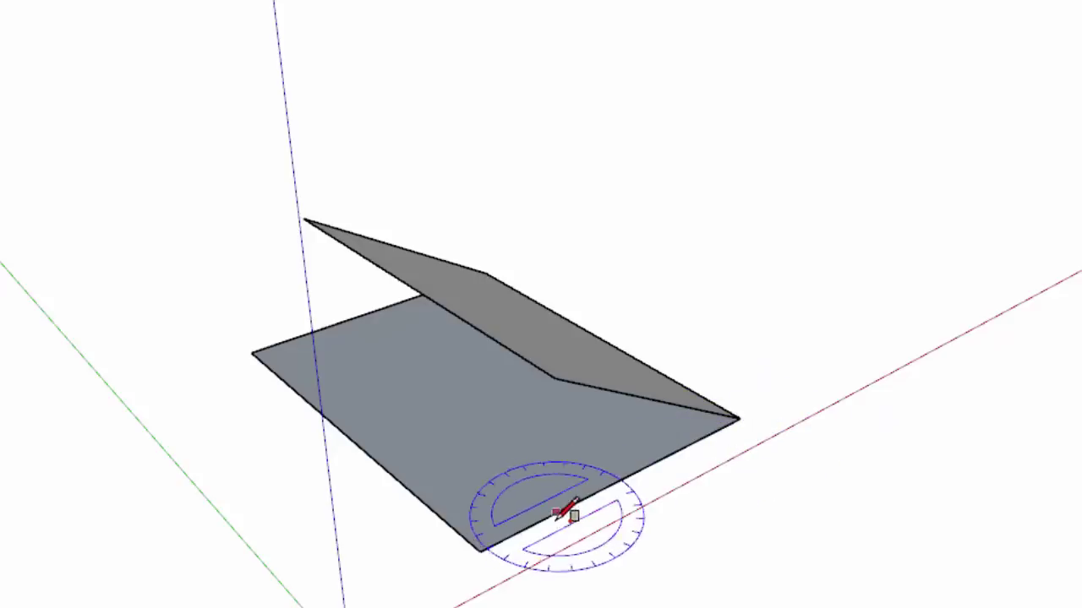
pyautogui.moveTo(562, 595); pyautogui.dragTo(597, 607)
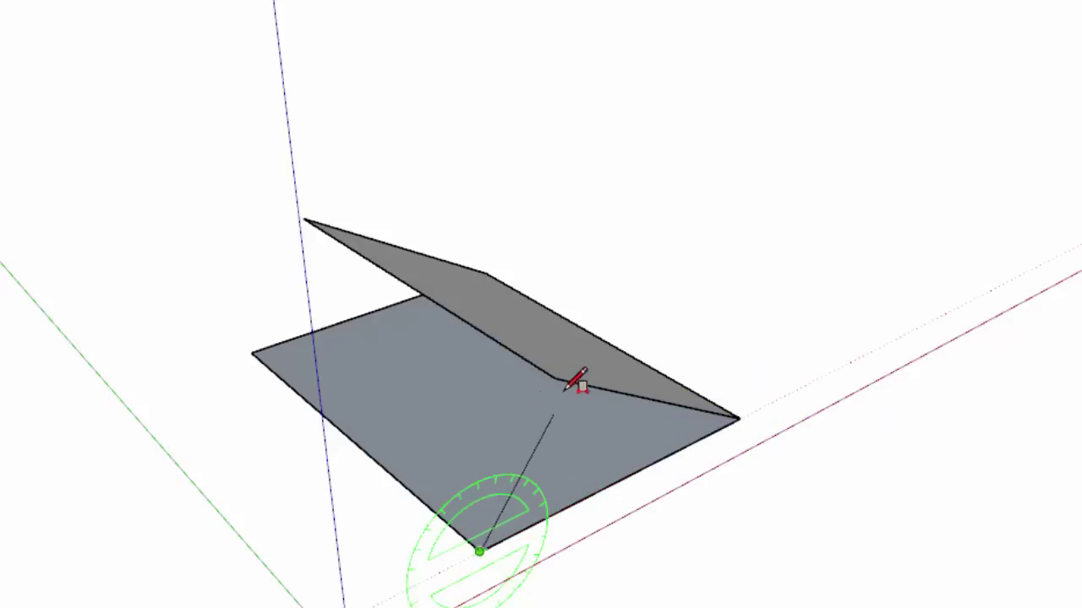
pyautogui.moveTo(609, 386); pyautogui.dragTo(545, 302, button='middle')
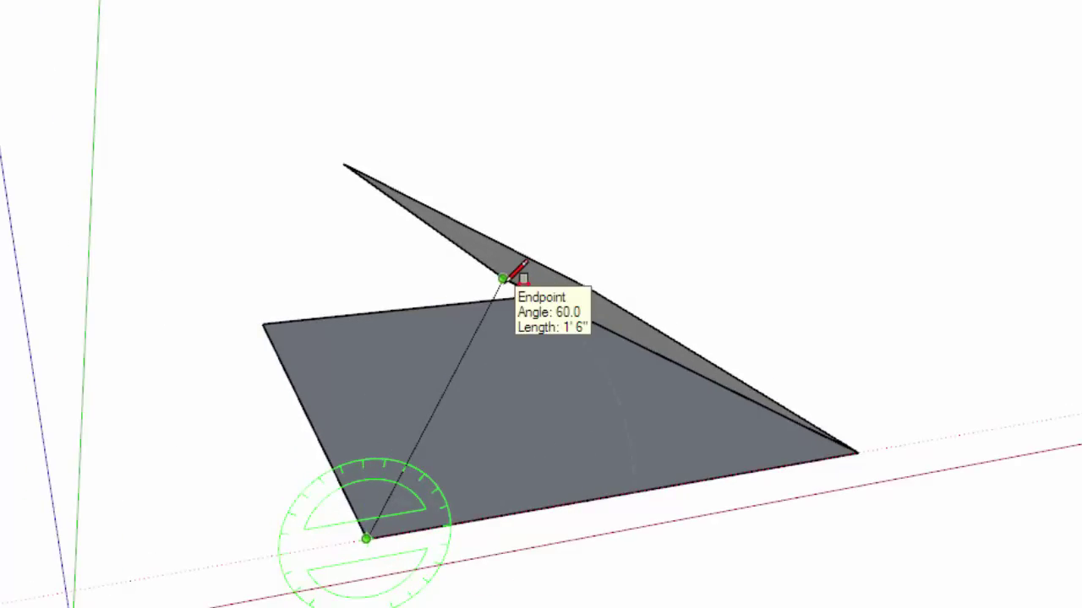
pyautogui.click(503, 277)
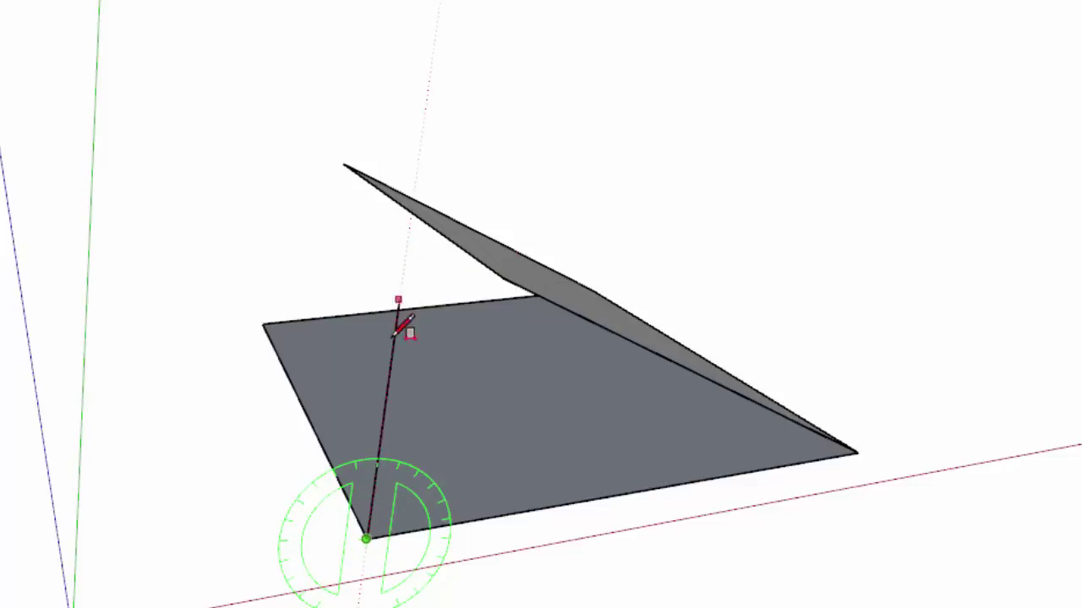
pyautogui.click(511, 277)
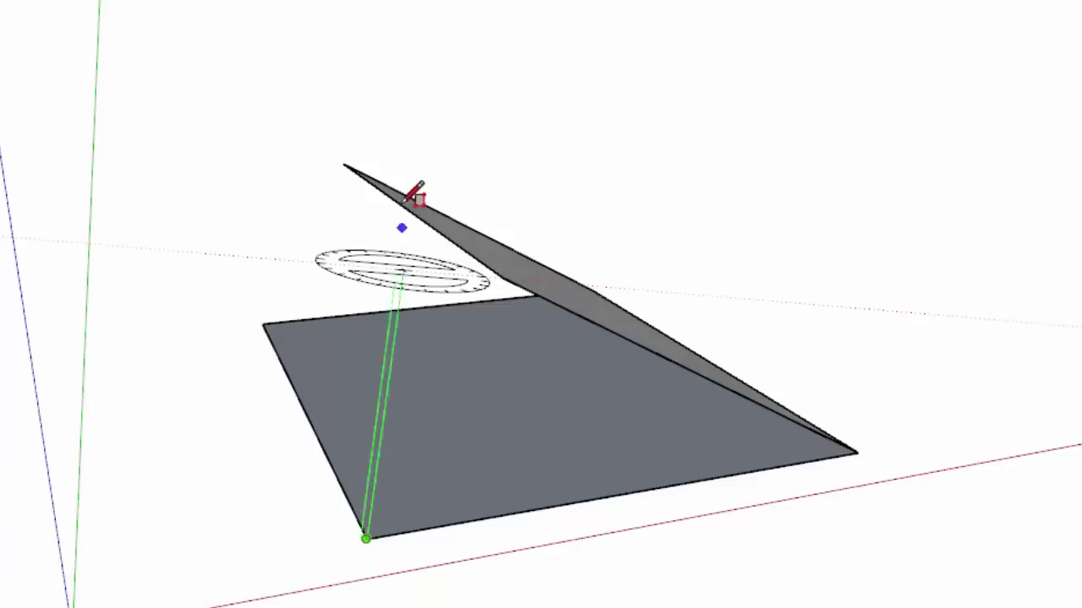
pyautogui.click(262, 323)
pyautogui.moveTo(262, 323); pyautogui.dragTo(481, 493, button='middle')
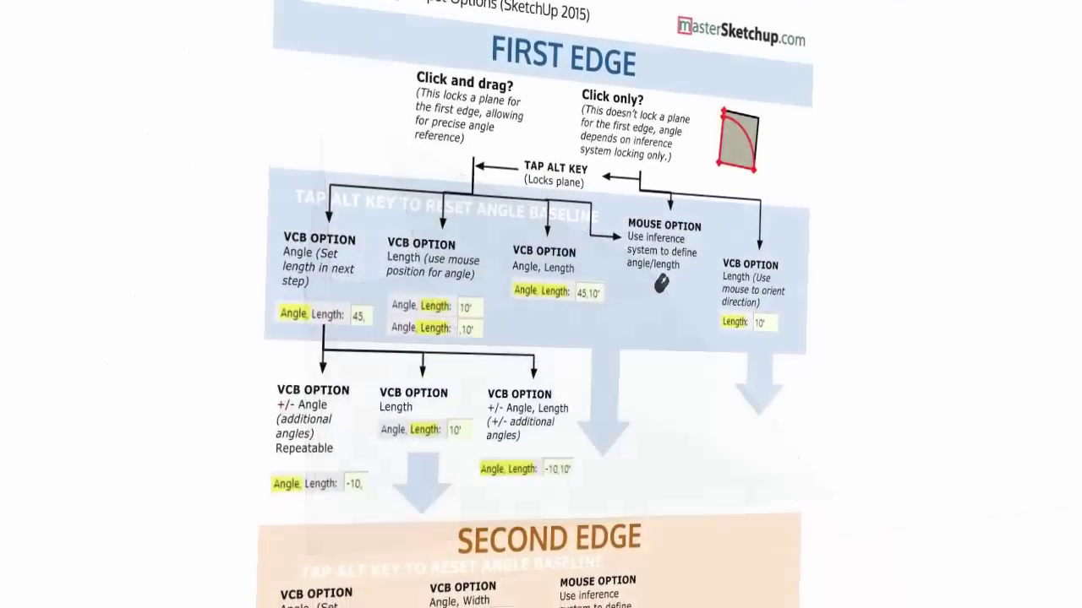